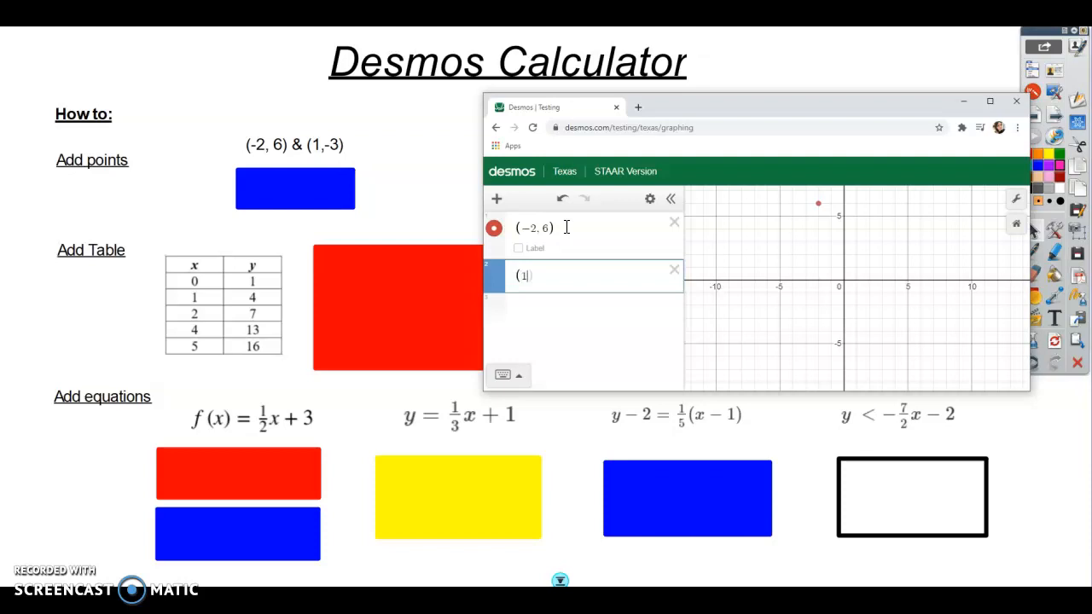
- Complete the second plotted point as (1, -3) and frame both points on the graph
text(3)
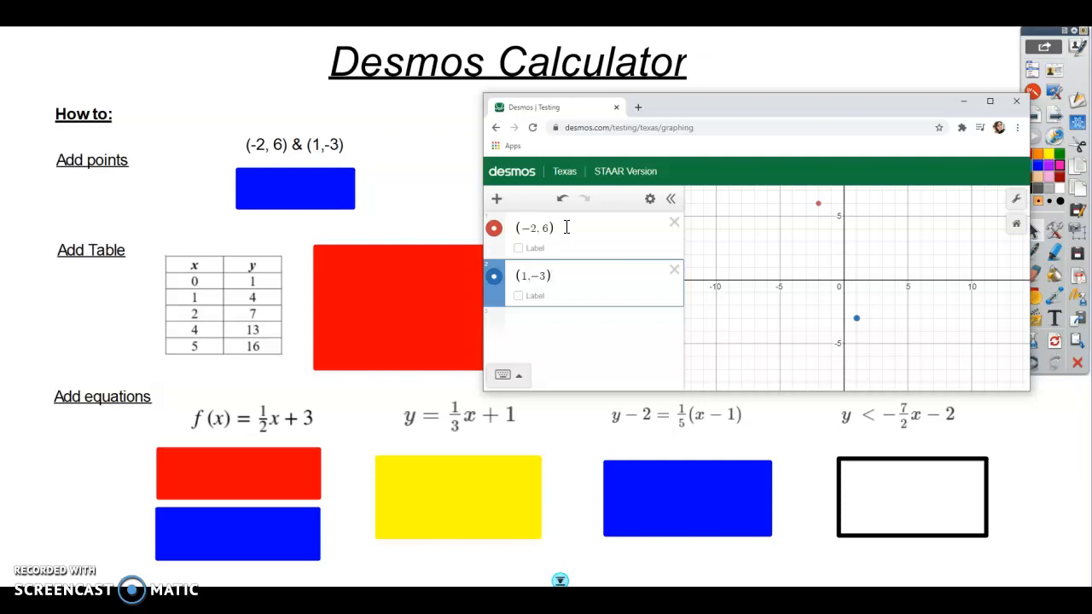
scroll(928, 299, down, 3)
scroll(926, 294, down, 1)
scroll(926, 294, up, 1)
drag(917, 230, 927, 265)
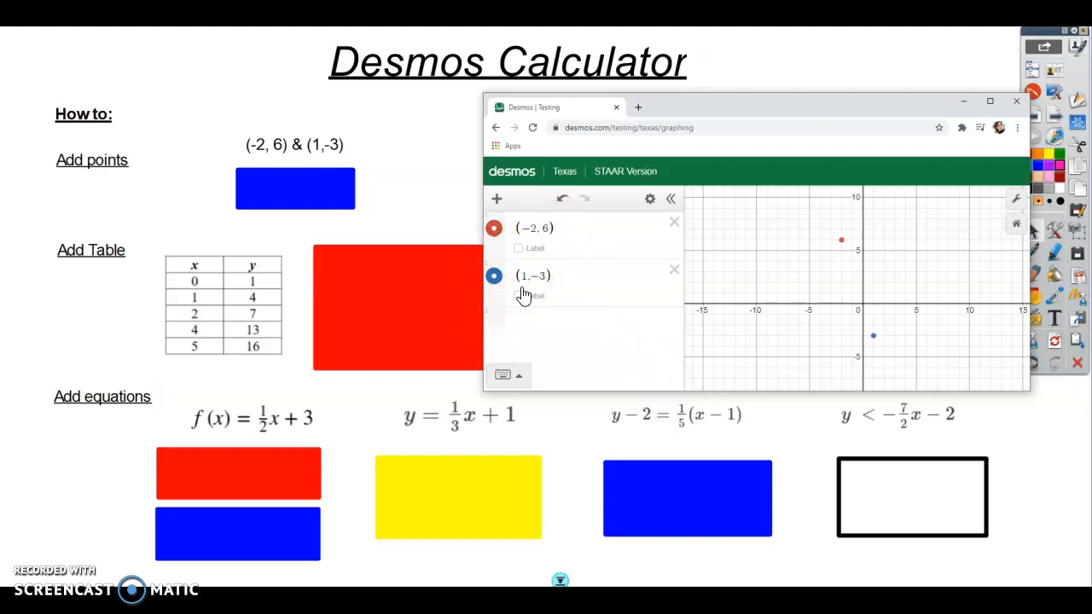
- Uncover the answer below the two points on the lesson page and graph y = -3x in a new expression
click(552, 319)
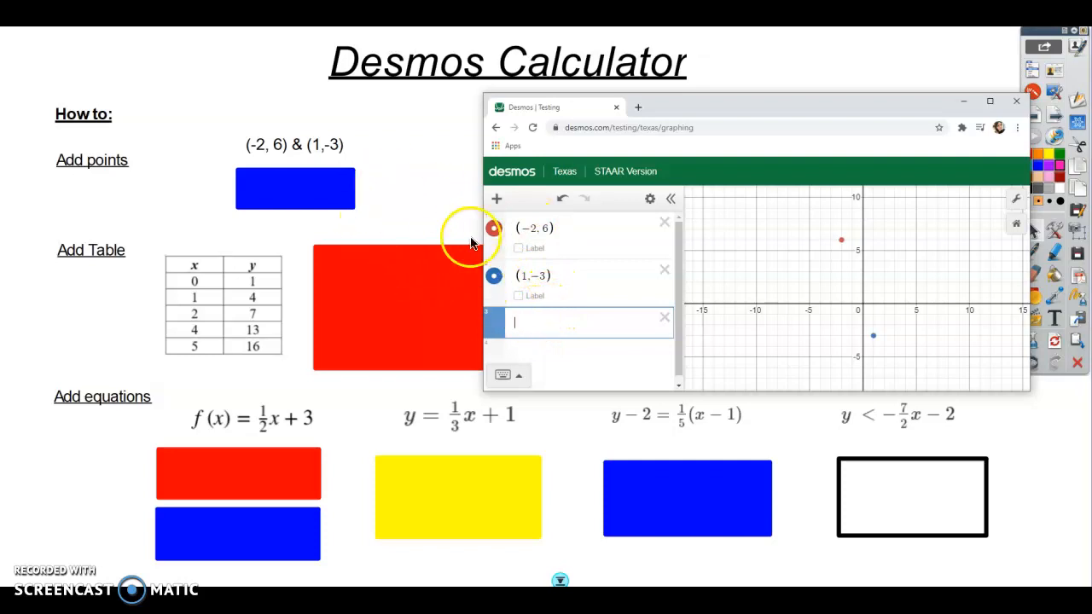
drag(345, 193, 247, 93)
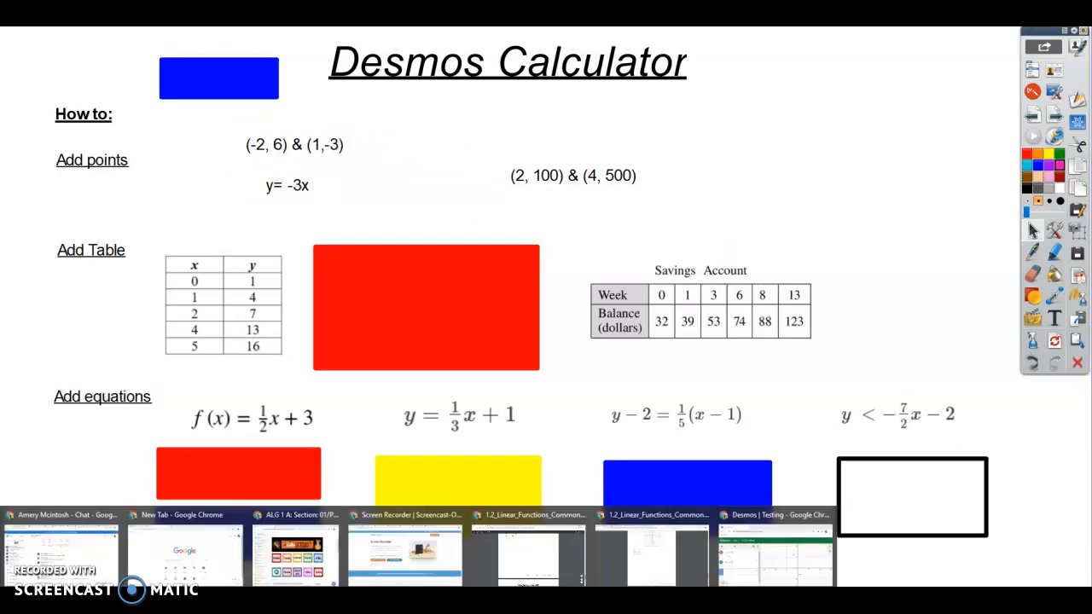
click(760, 568)
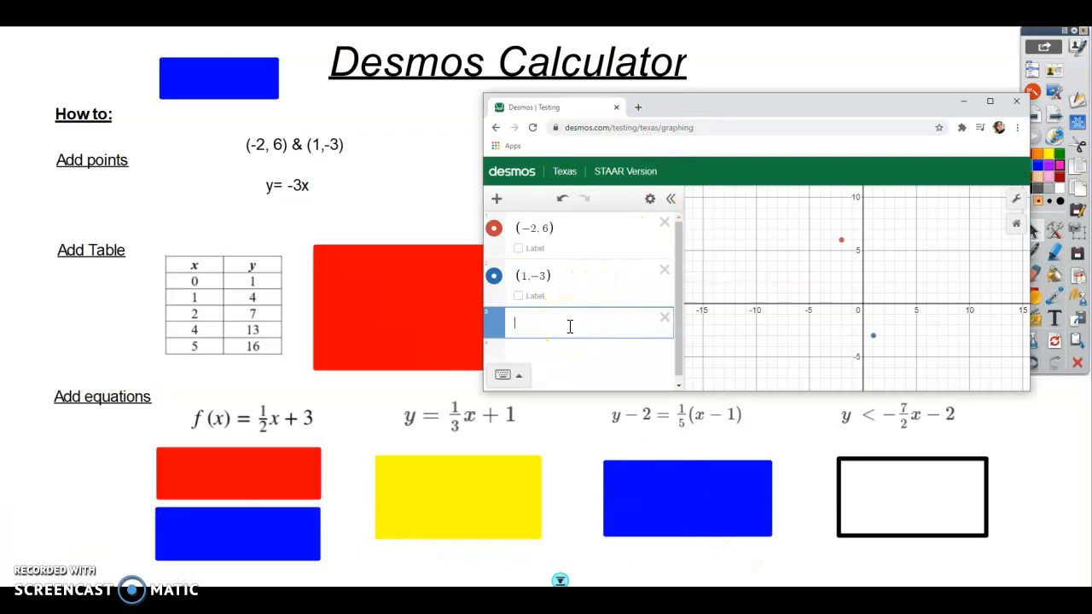
text(3x)
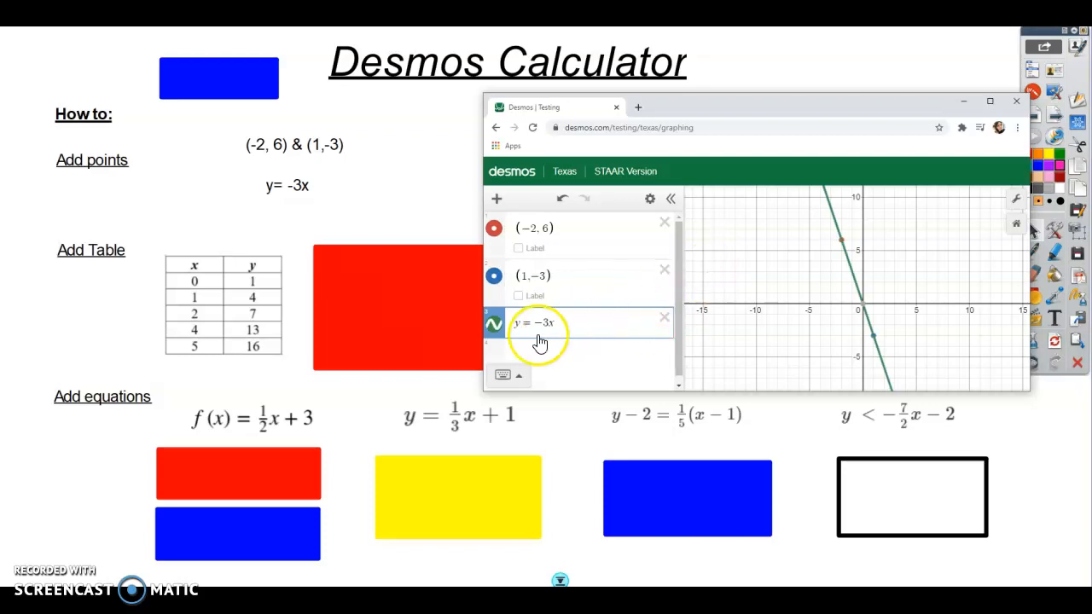
click(844, 243)
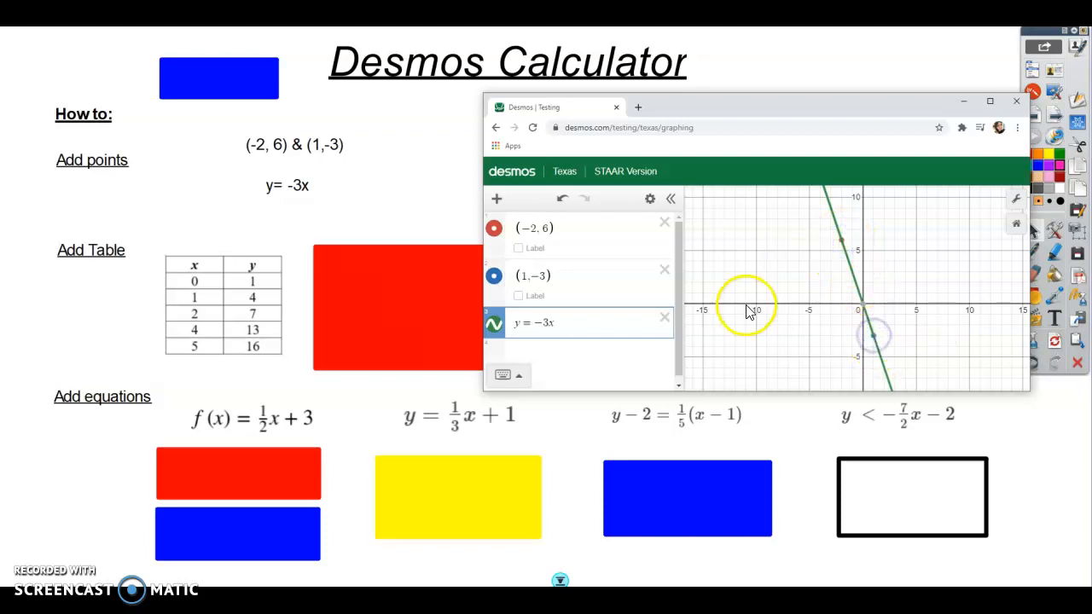
- Add the line y = -3x + 5 as another expression for comparison
click(585, 352)
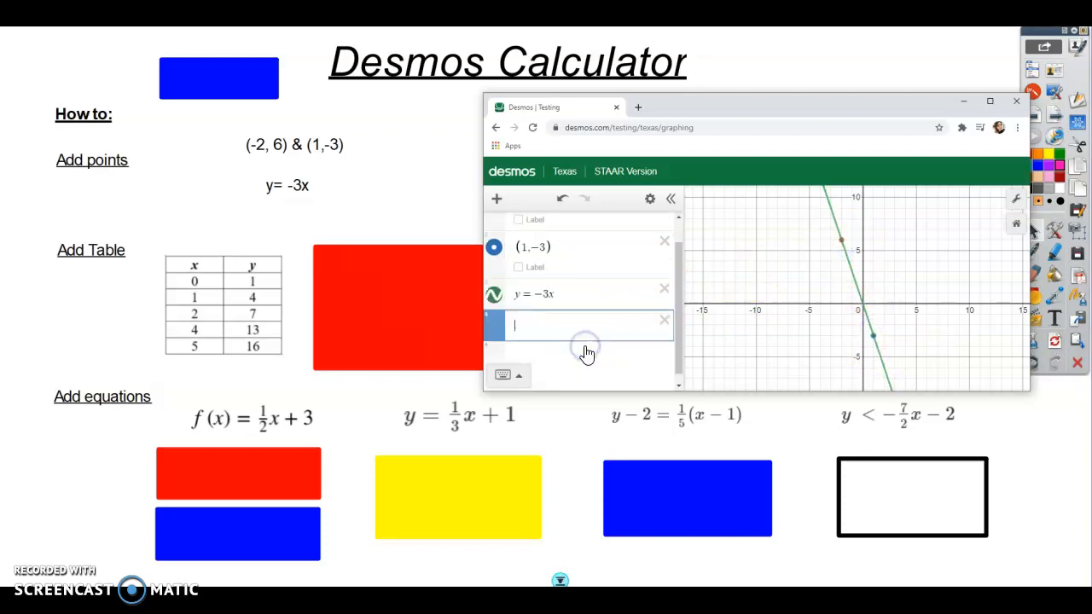
text(y=-3)
text(x)
text(+5)
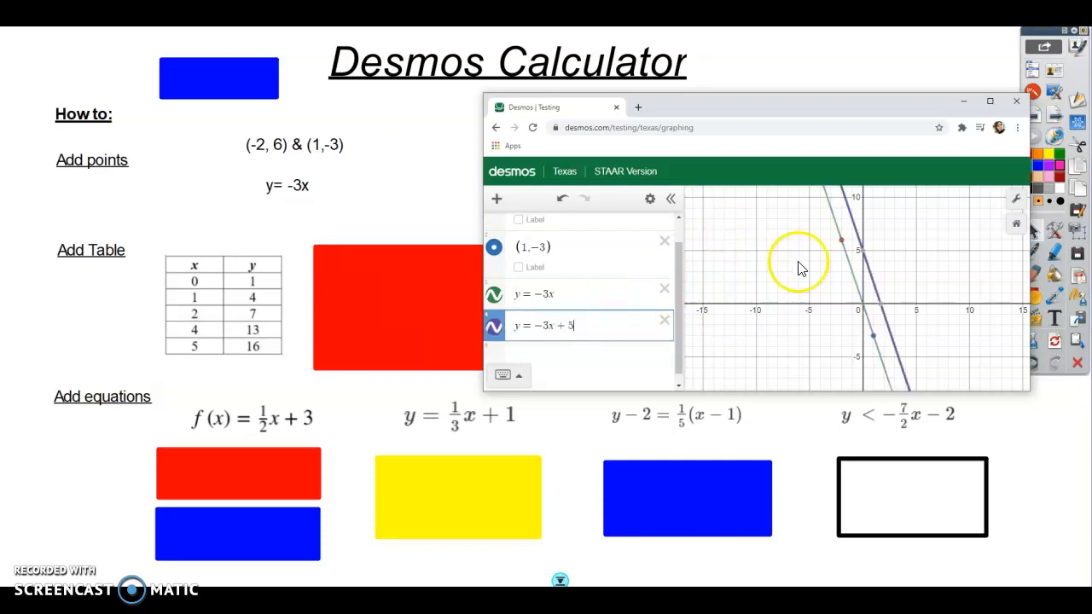
- Check y = -3x + 5 alone against both points' coordinates, and switch the display back to only y = -3x
click(494, 295)
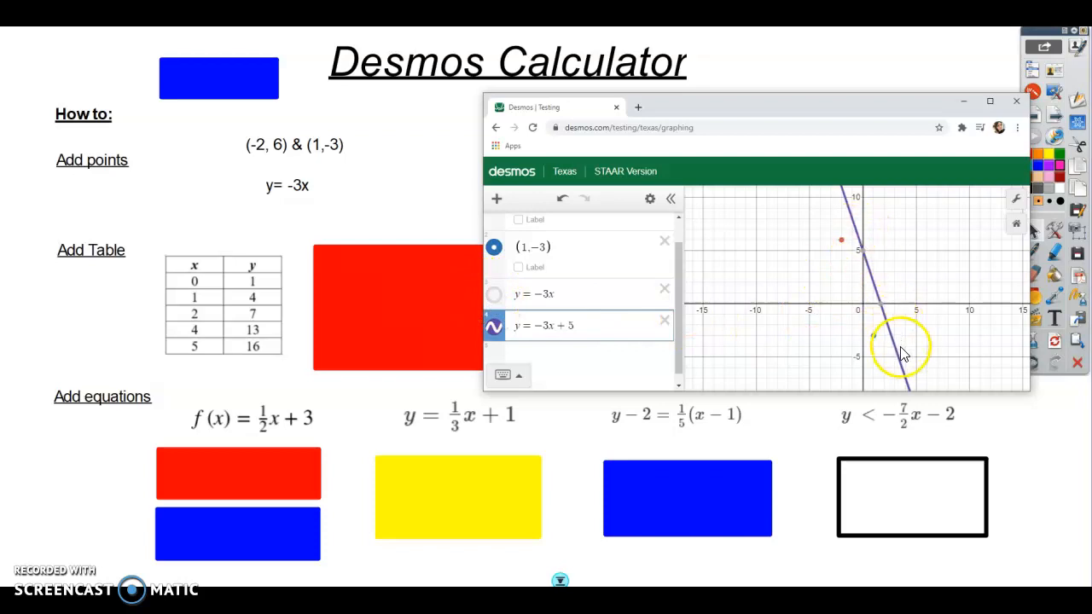
click(841, 241)
click(873, 335)
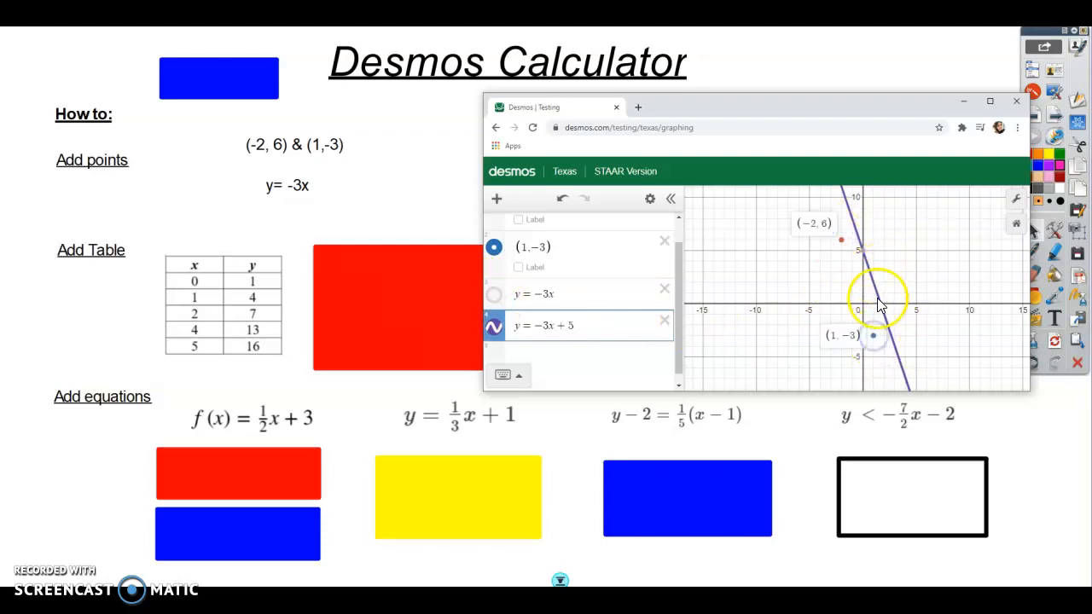
click(495, 329)
click(494, 301)
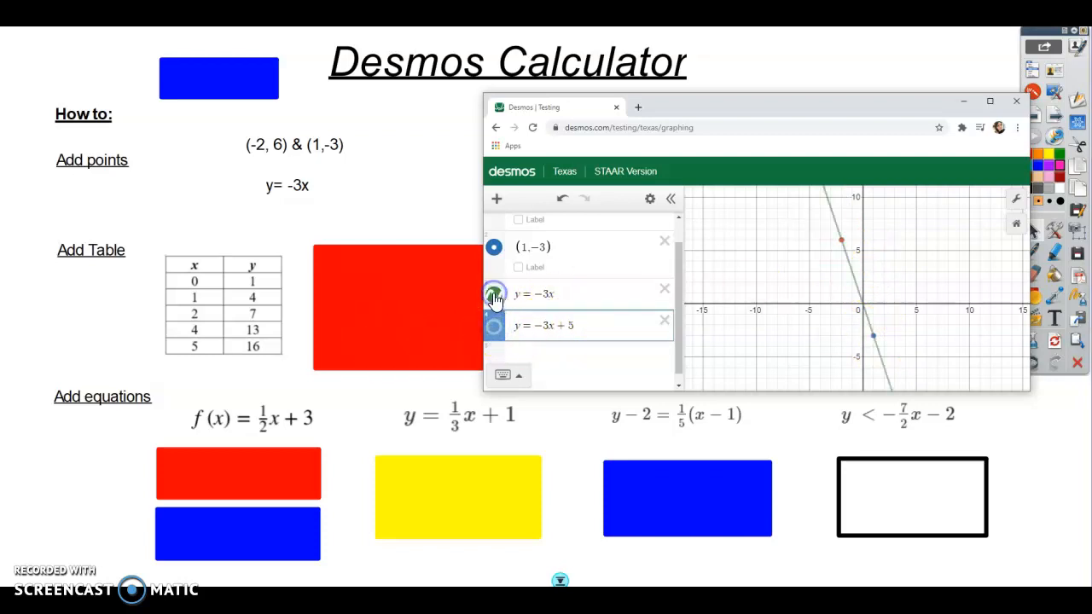
- Toggle the visibility of the points (1, -3) and (-2, 6)
scroll(550, 313, up, 1)
click(493, 278)
click(493, 230)
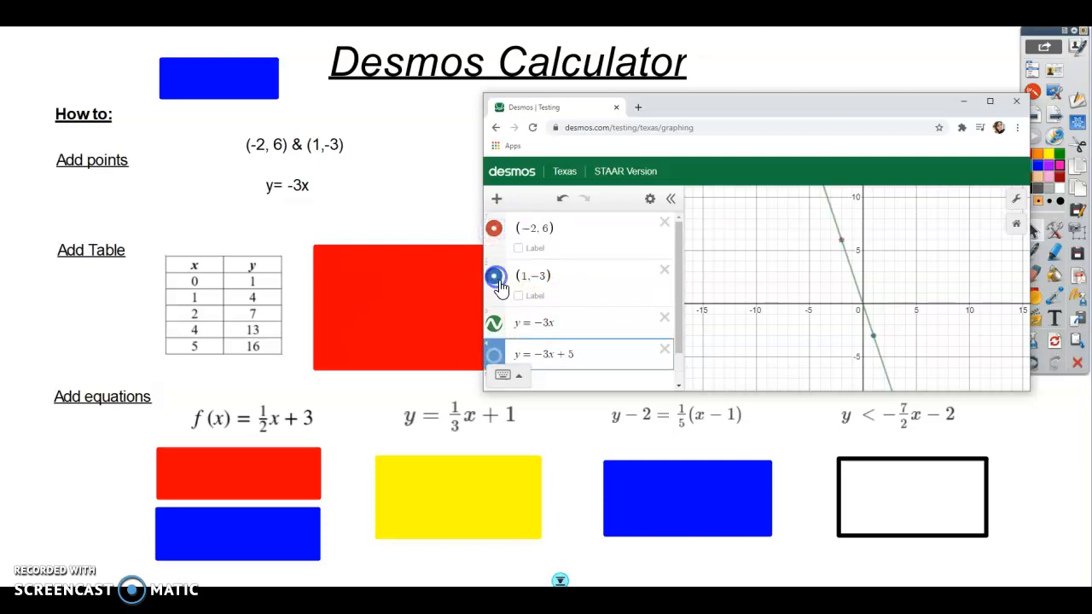
scroll(565, 299, down, 1)
scroll(565, 304, up, 1)
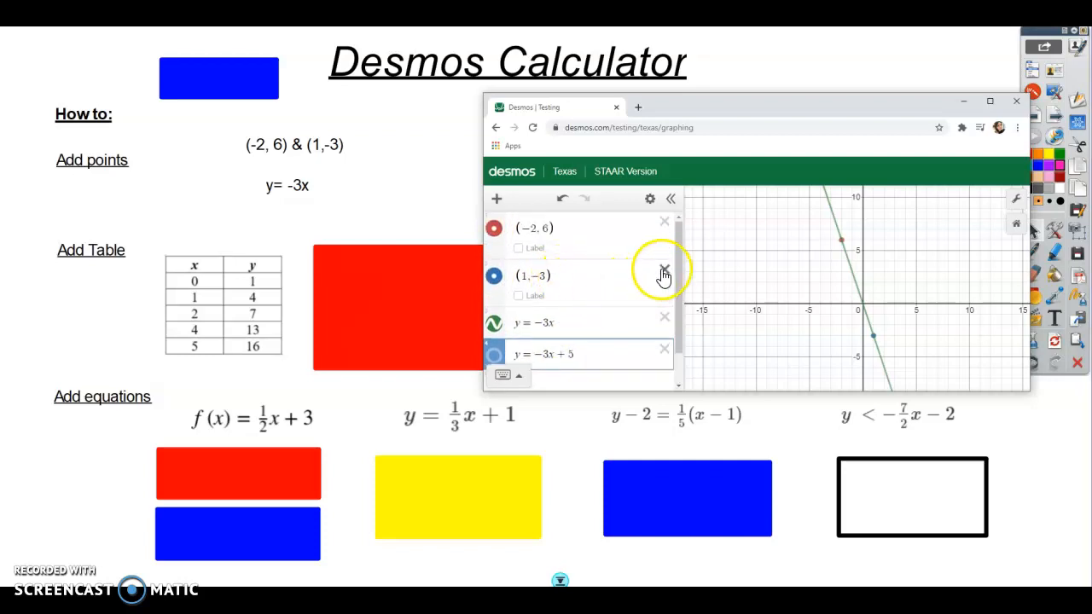
- Delete both points and the y = -3x + 5 equation, keeping only y = -3x
click(664, 271)
click(674, 225)
click(673, 253)
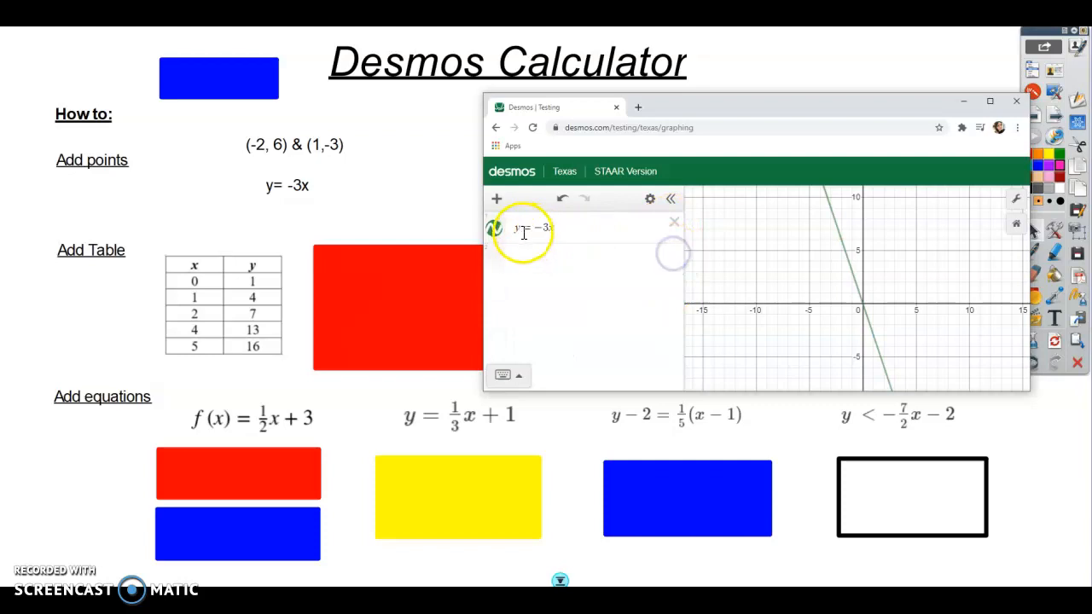
- Convert the equation y = -3x into a table of values and inspect the row for x = 1
click(650, 203)
click(613, 226)
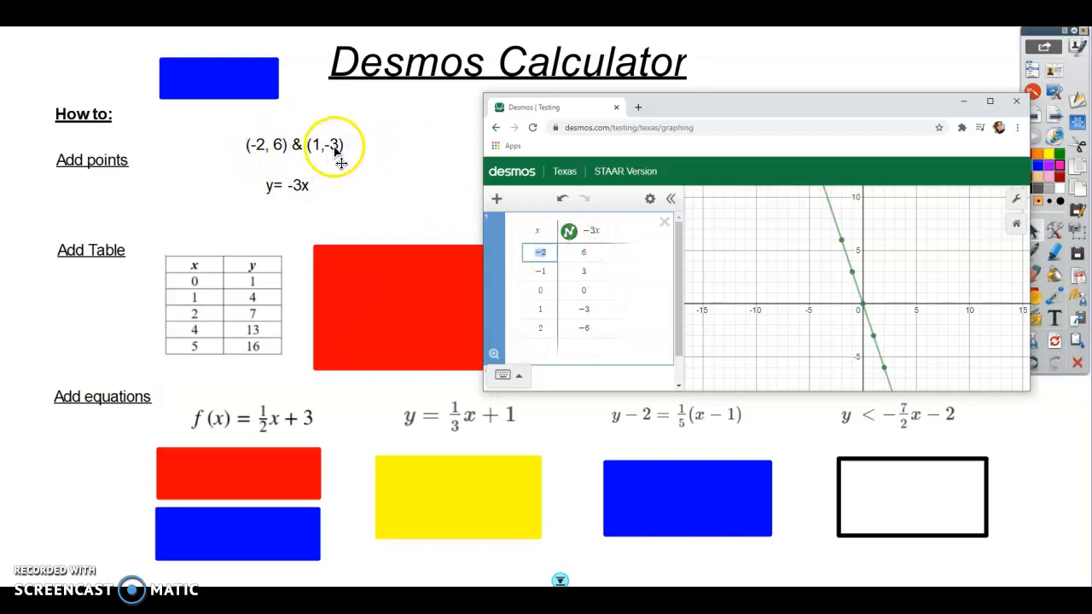
click(579, 312)
click(598, 308)
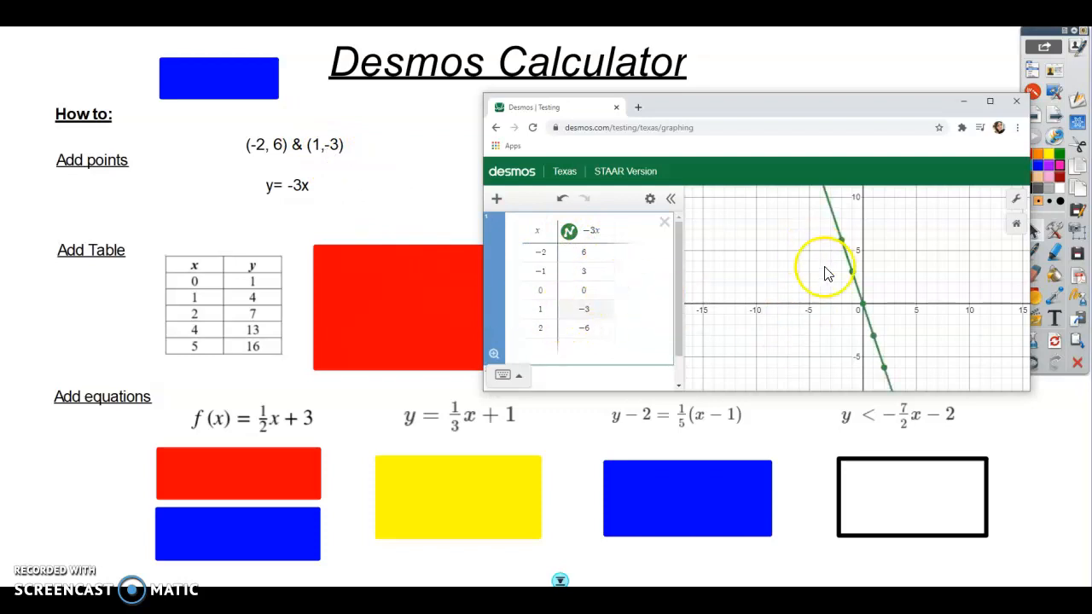
- Extend the table of y = -3x with the x values 3, 4, 5 and 100
click(550, 329)
key(Return)
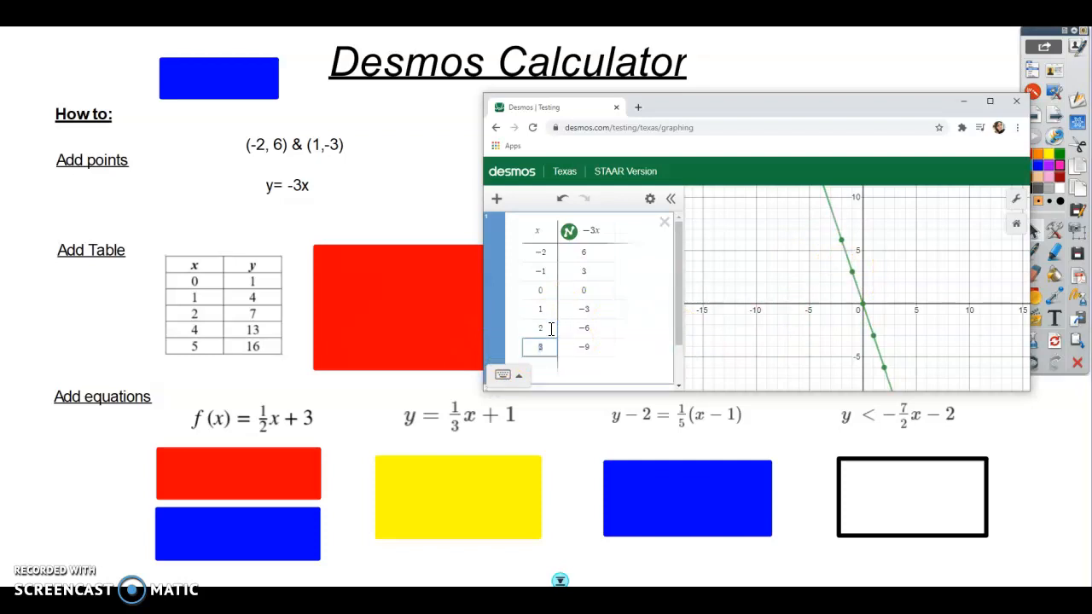
key(Return)
key(Return)
key(Return)
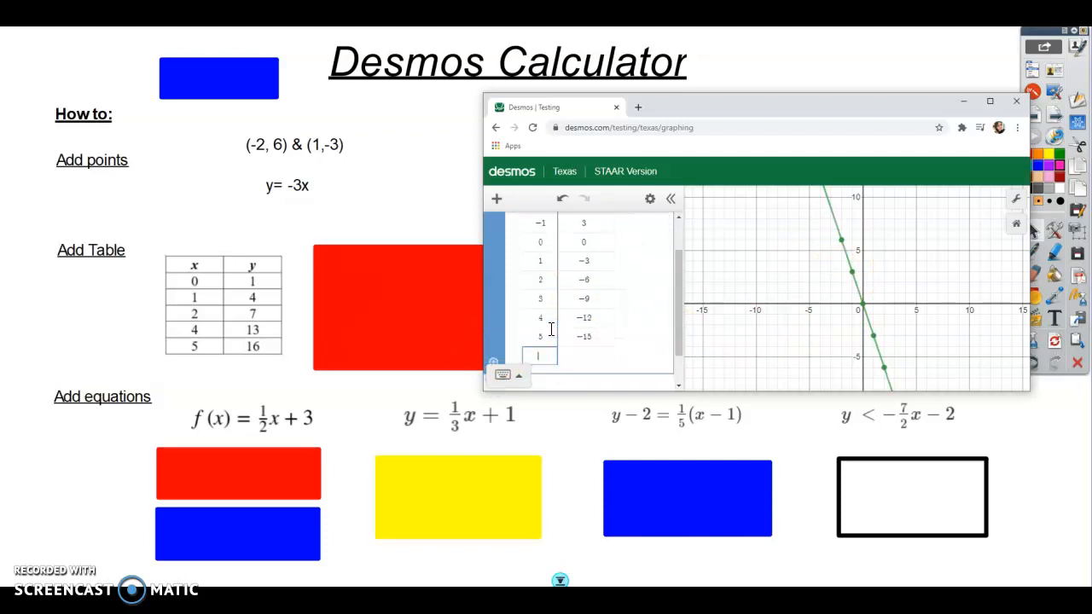
text(100)
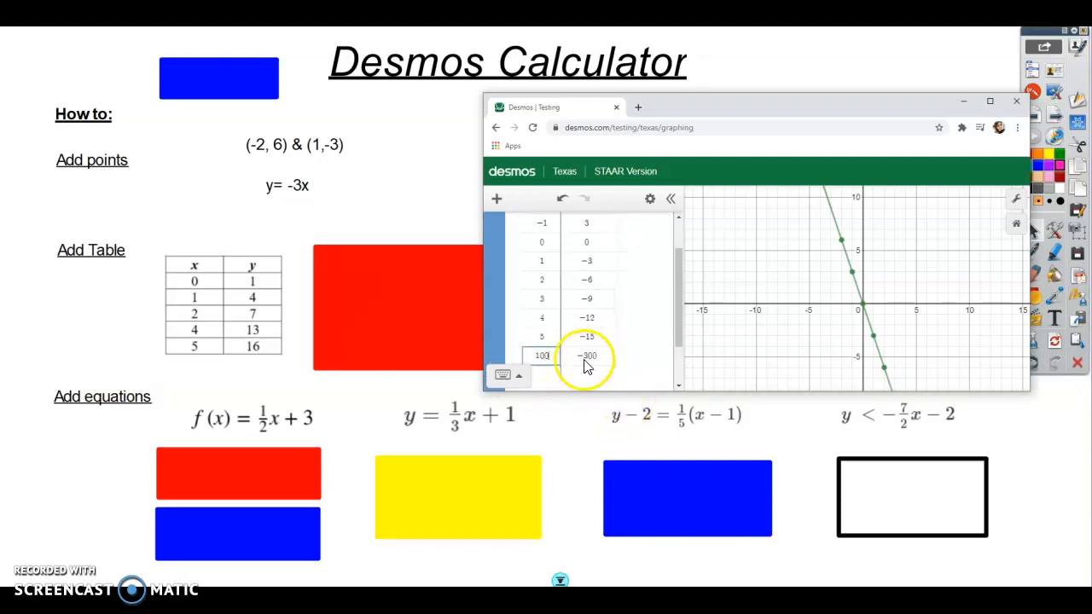
- Delete the table and reposition the enlarged calculator window so the pair (2, 100) & (4, 500) is uncovered
drag(742, 391, 748, 455)
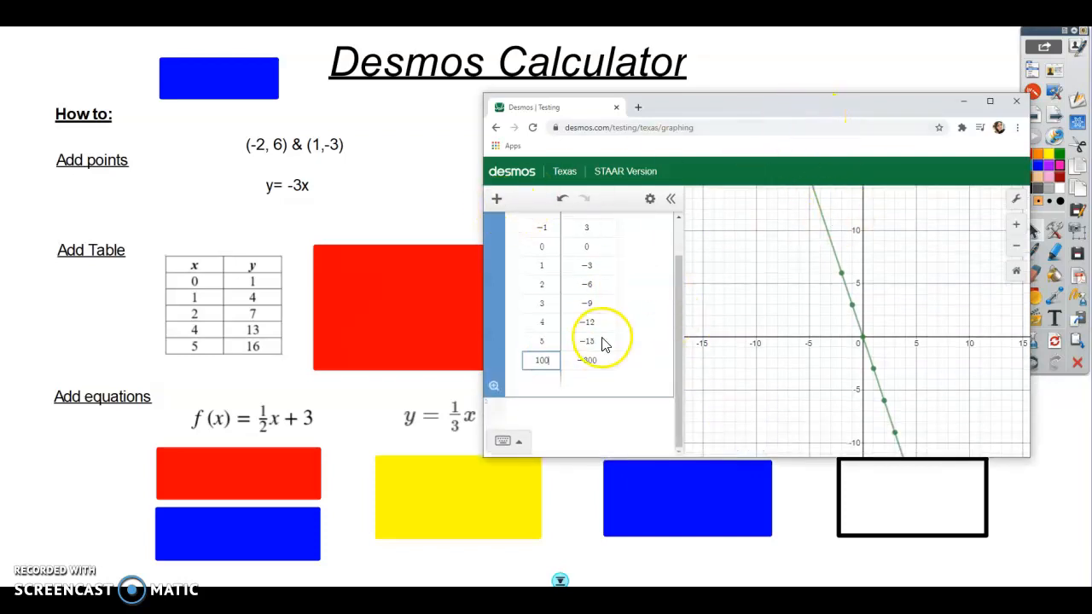
scroll(614, 324, up, 1)
click(668, 222)
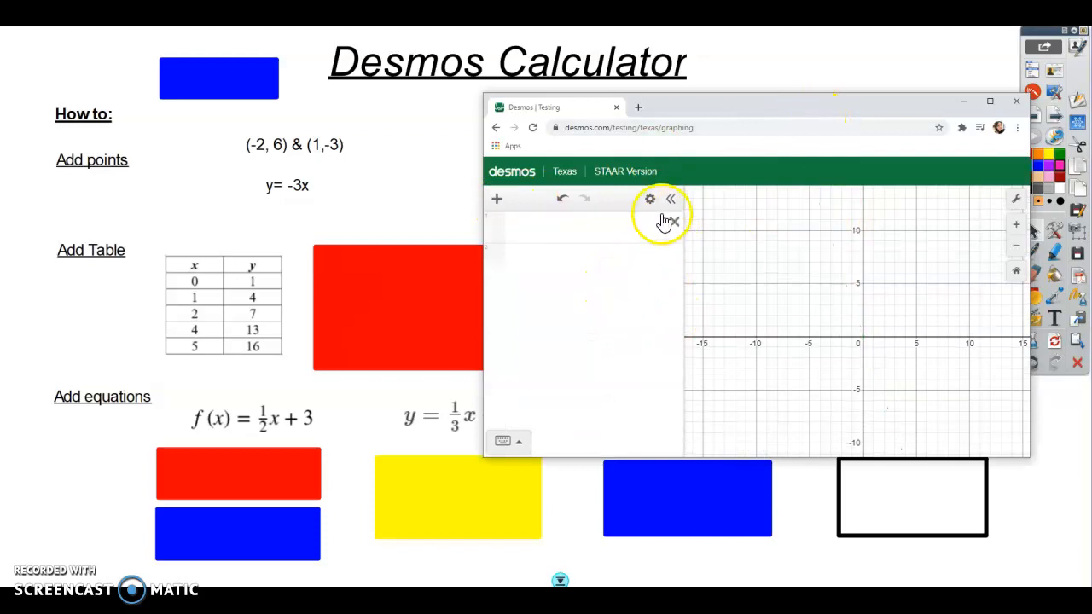
drag(767, 110, 654, 230)
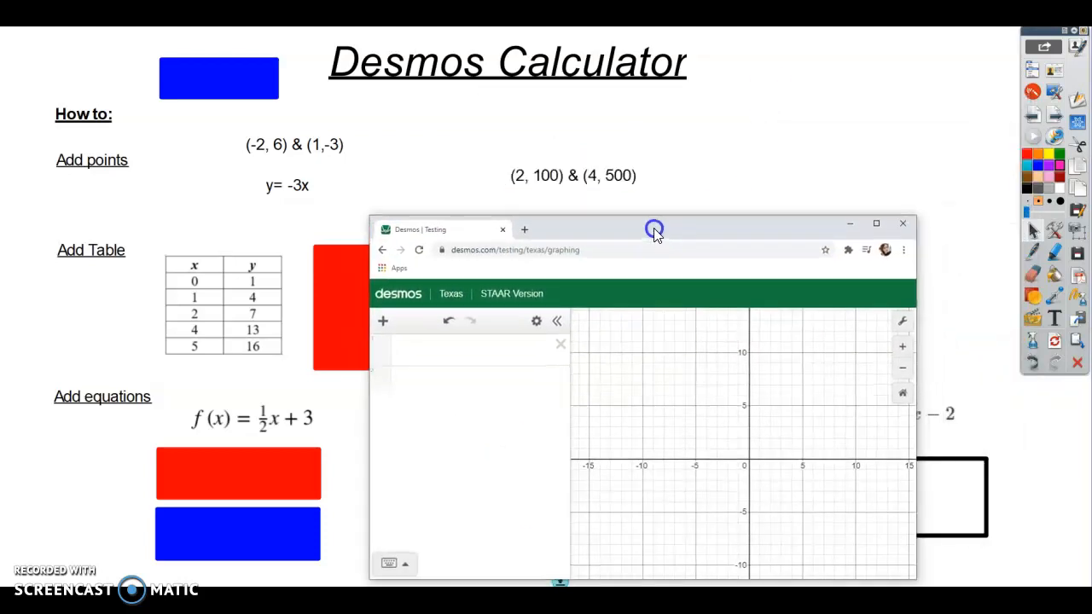
- Plot the points (2, 100) and (4, 500) as two separate expressions
click(450, 353)
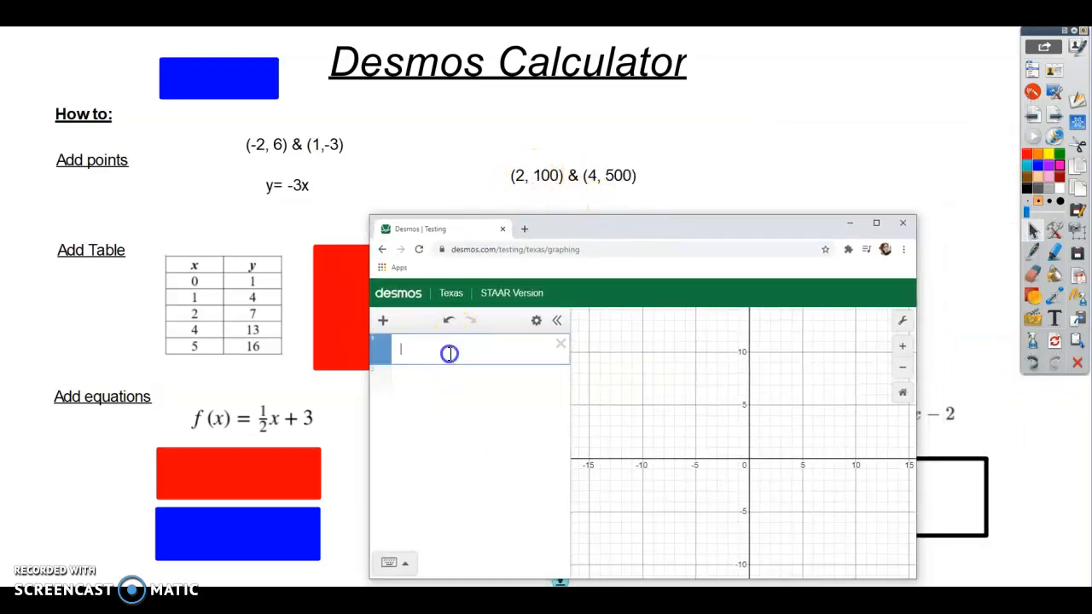
text(()
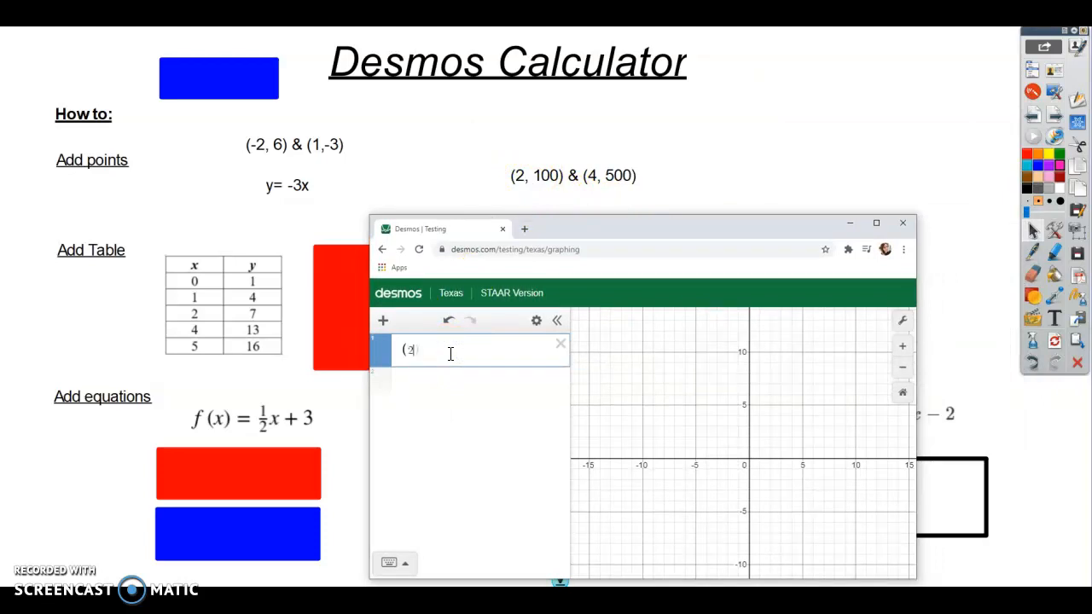
text(2,100)
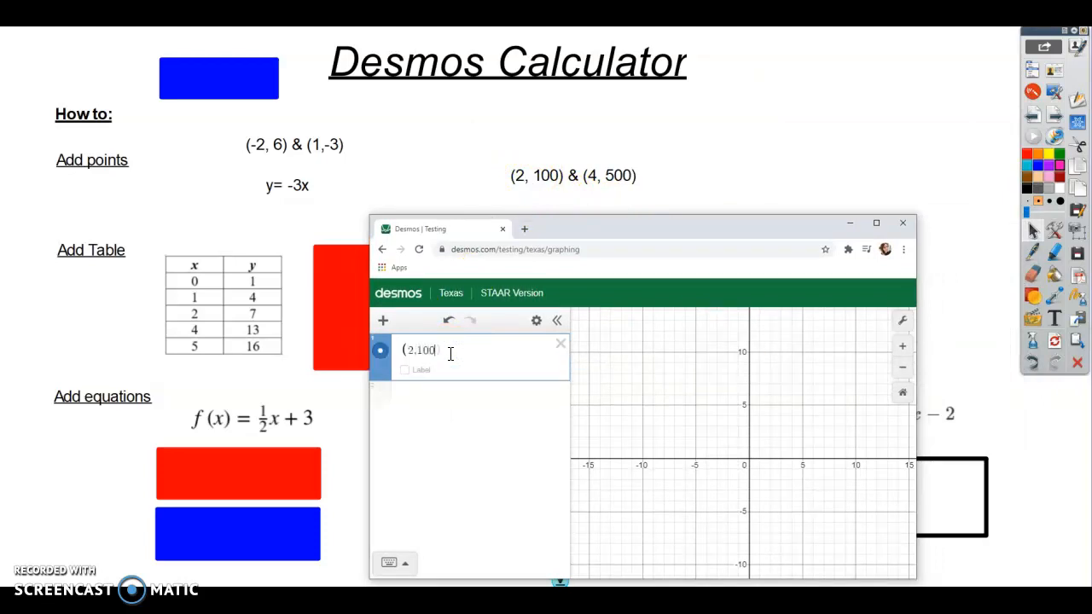
key(Return)
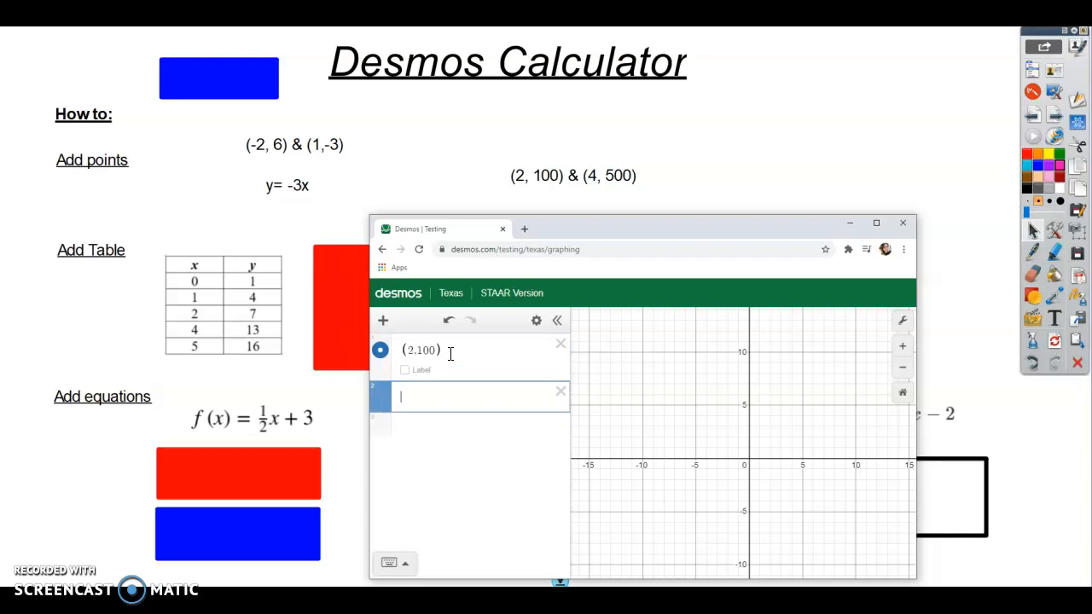
text((4)
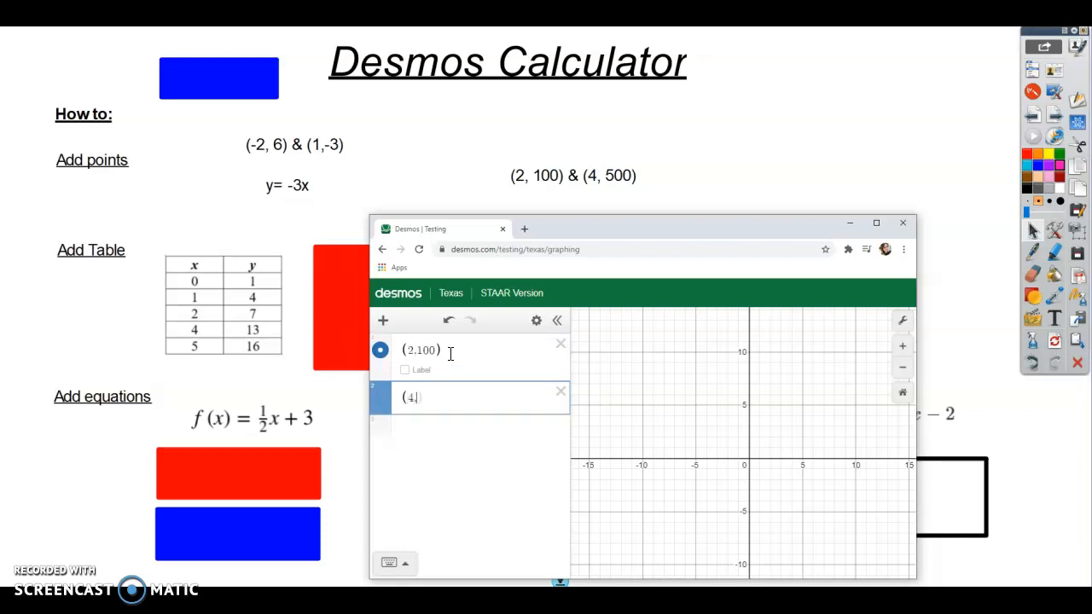
text(,500)
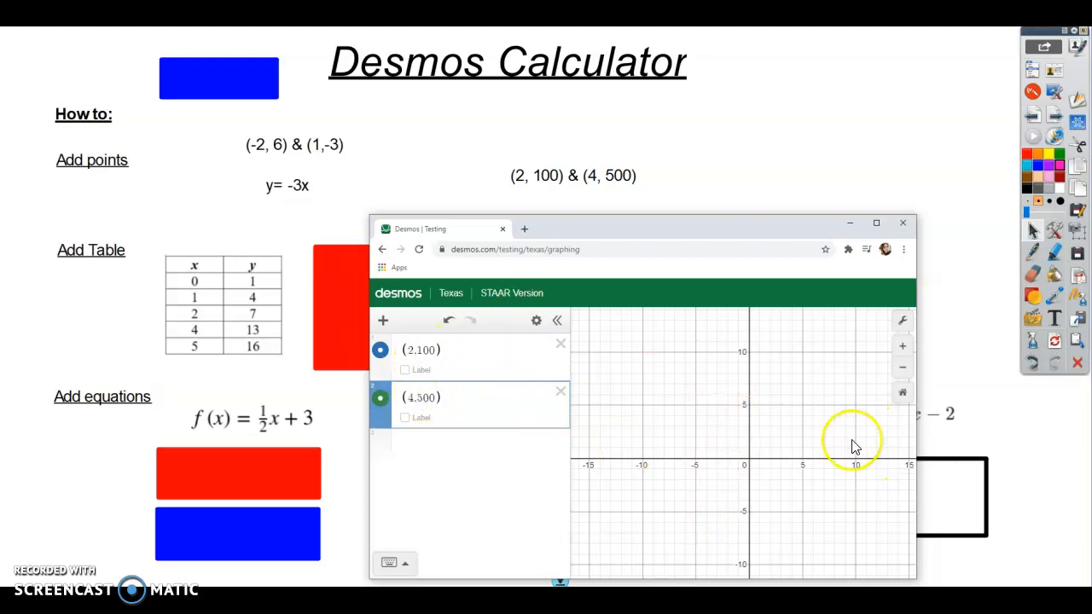
- Zoom out and pan the graph to locate the points (2, 100) and (4, 500)
scroll(821, 438, down, 3)
scroll(797, 432, down, 4)
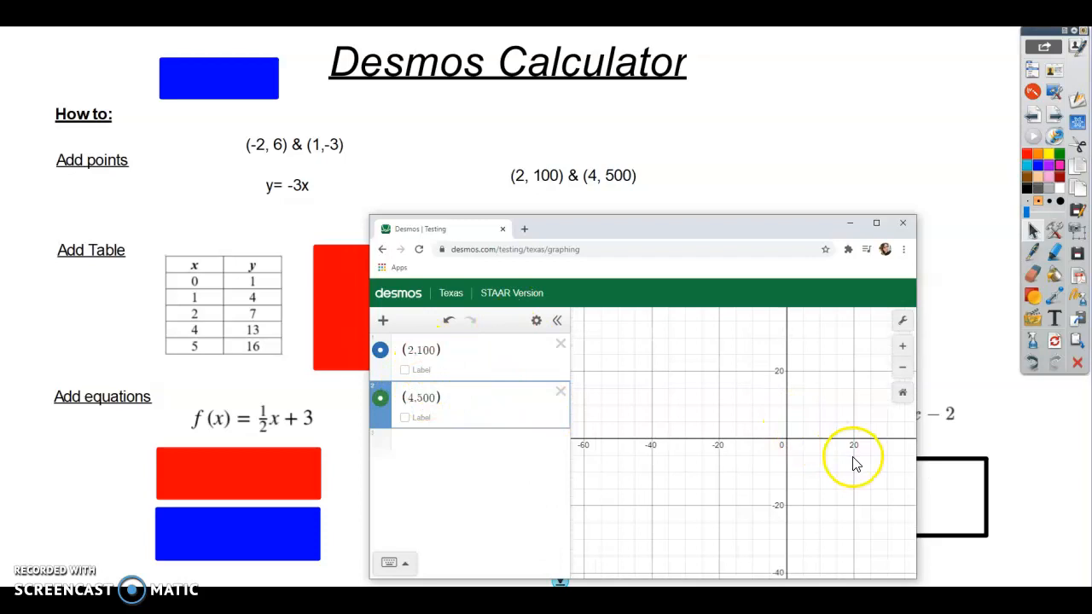
drag(853, 459, 791, 481)
scroll(790, 483, down, 3)
scroll(790, 487, down, 3)
scroll(792, 487, down, 2)
drag(810, 417, 771, 458)
scroll(772, 456, down, 8)
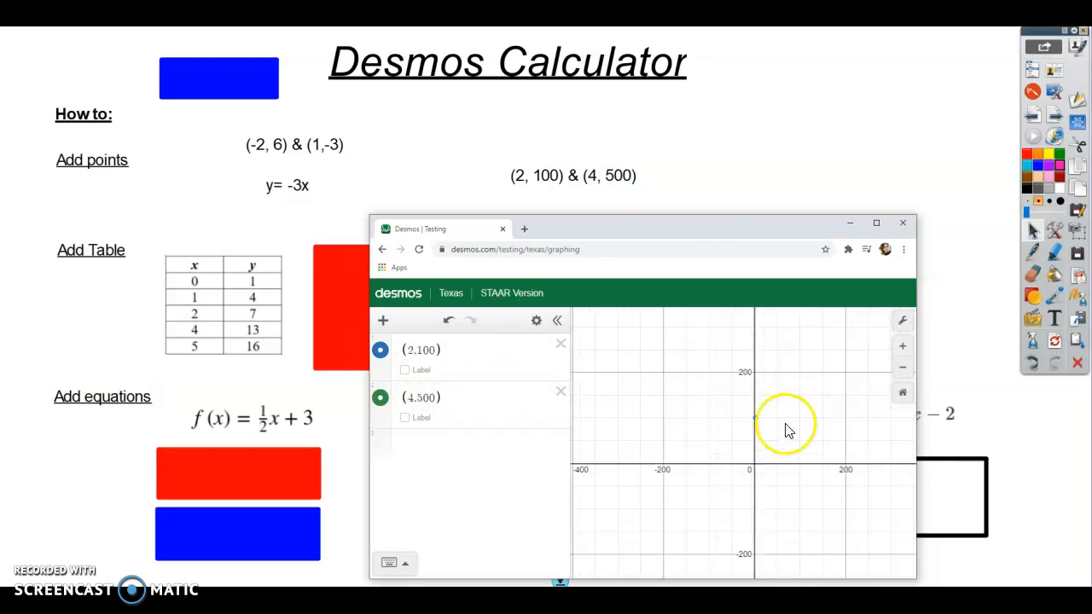
drag(816, 427, 741, 464)
scroll(742, 420, up, 2)
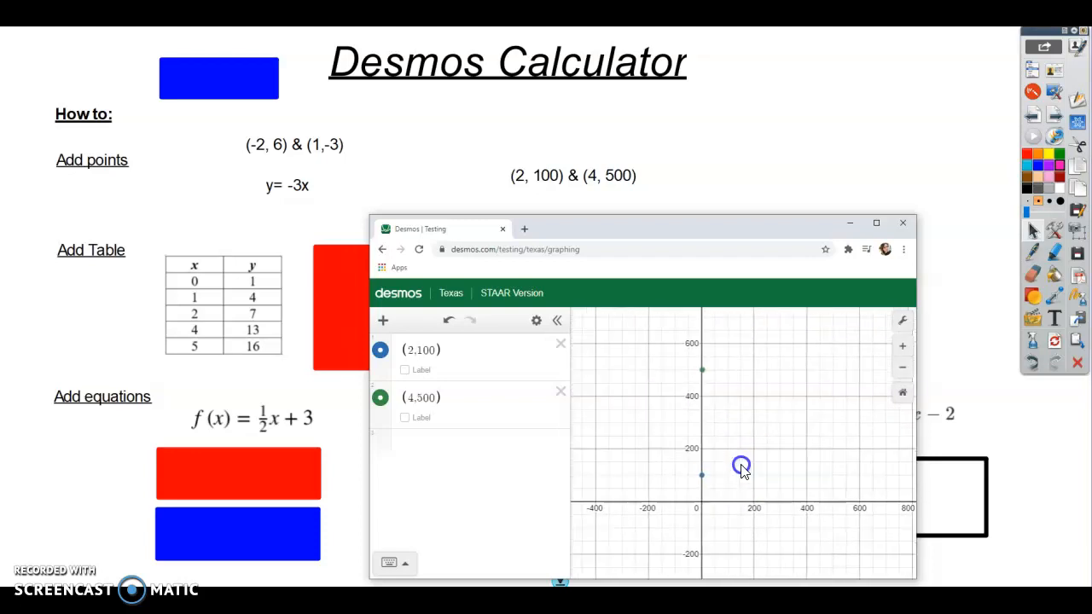
- Restore the default graph view, delete both points, and move the calculator window away from the x-y practice table
click(902, 394)
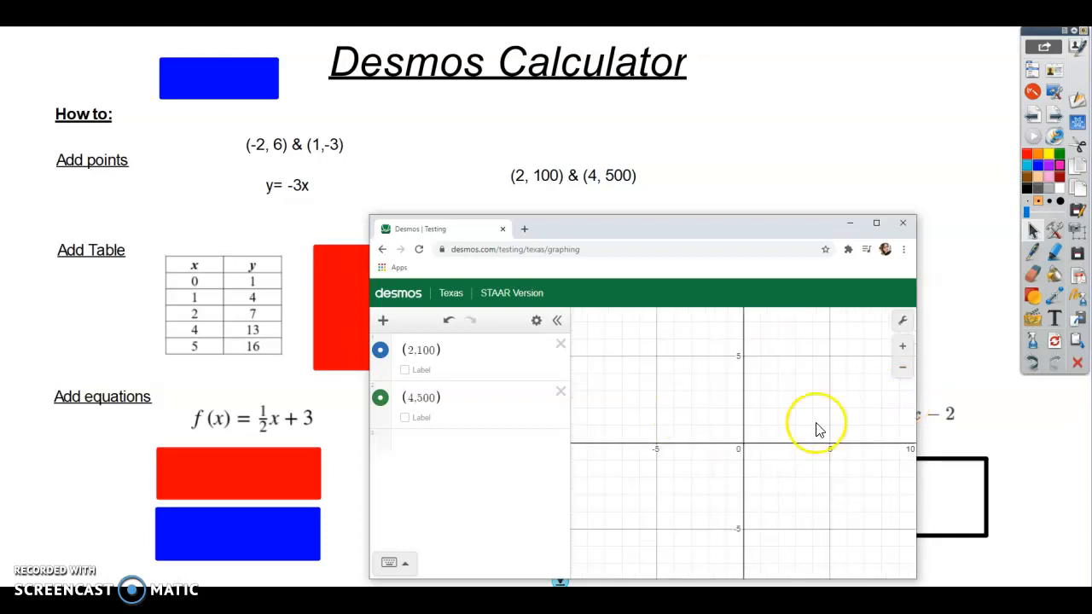
click(560, 391)
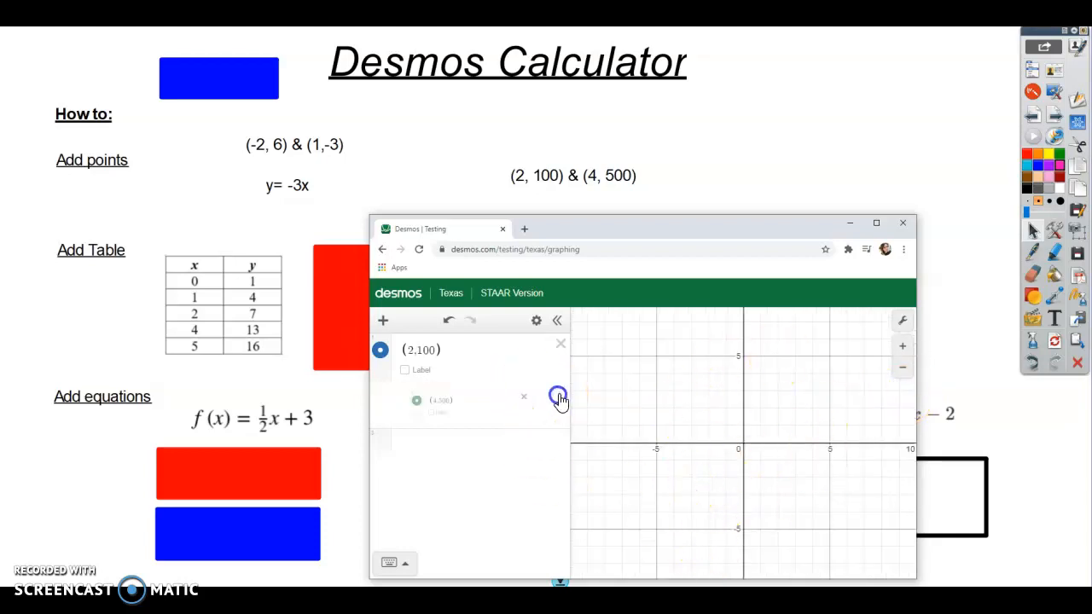
click(561, 344)
drag(597, 231, 741, 146)
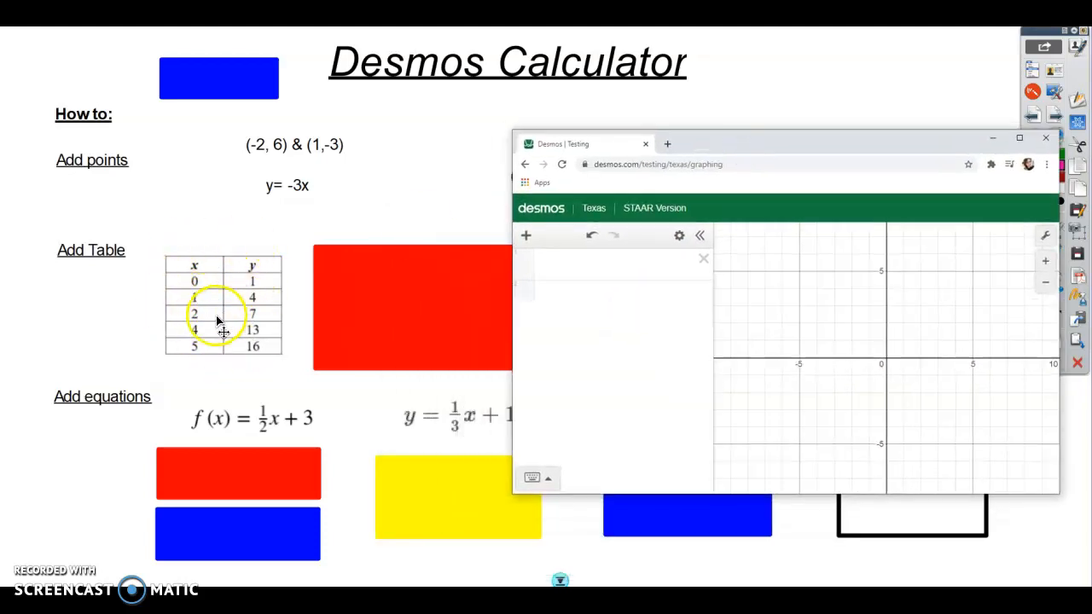
- Add a table plotting the practice pairs (0, 1), (1, 4), (2, 7), (4, 13) and (5, 16)
click(525, 236)
click(546, 293)
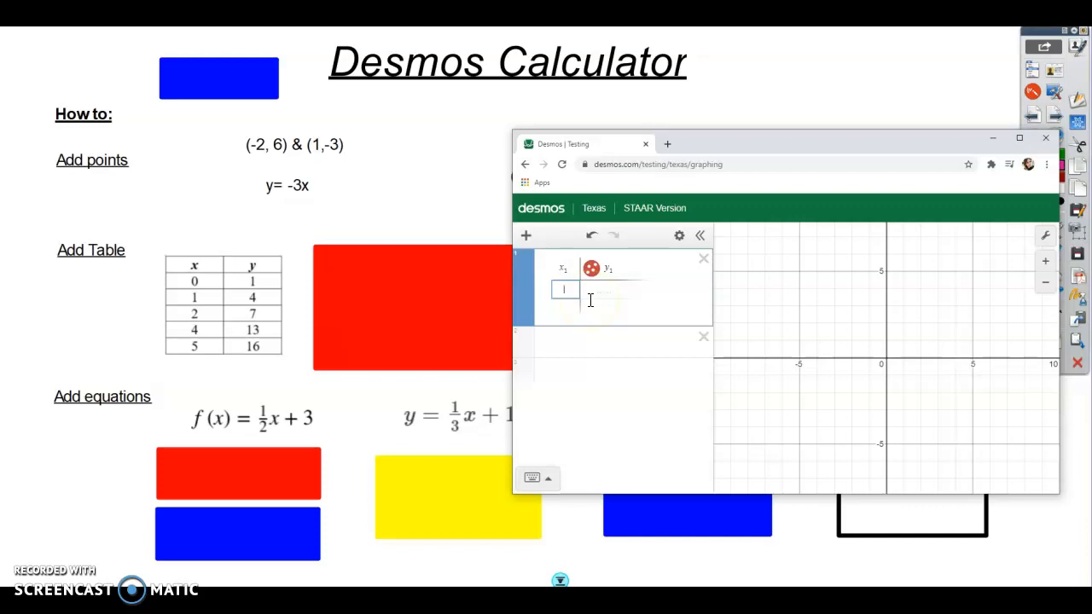
text(0)
key(Return)
text(1)
key(Return)
text(2)
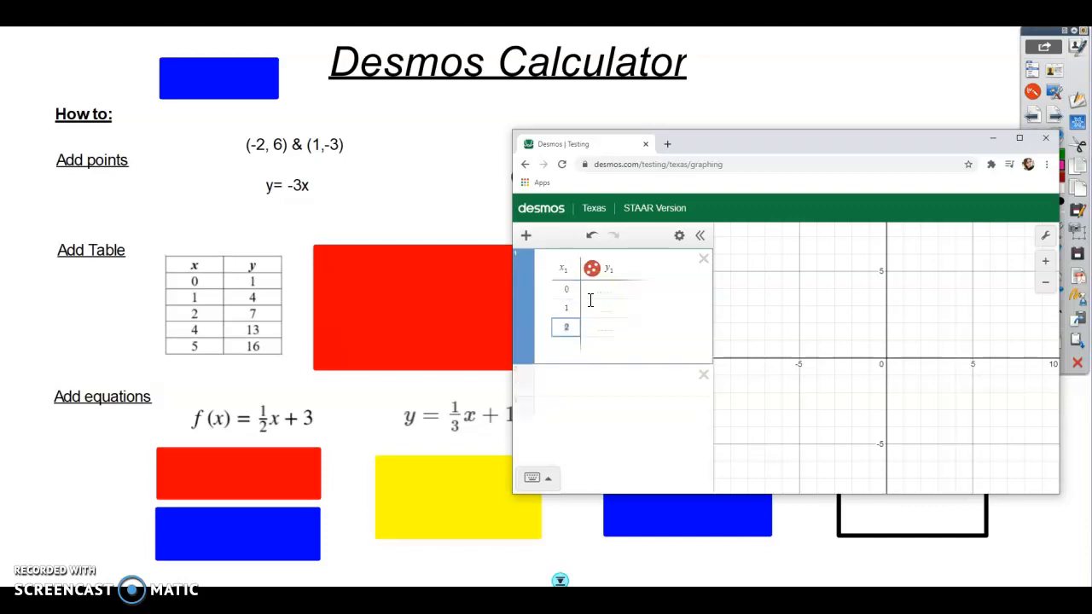
key(Return)
text(3)
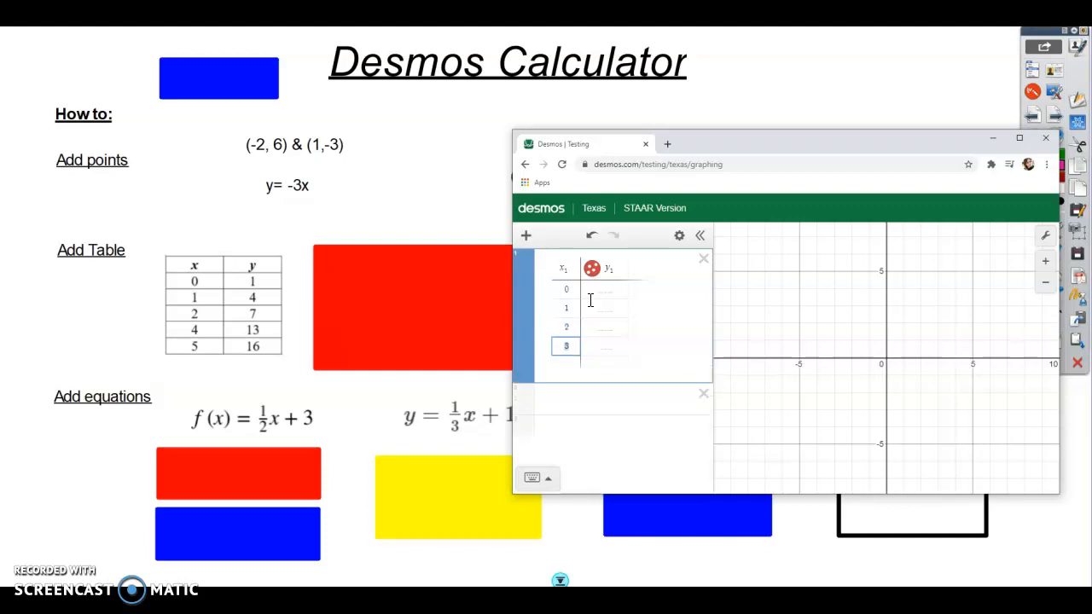
key(Return)
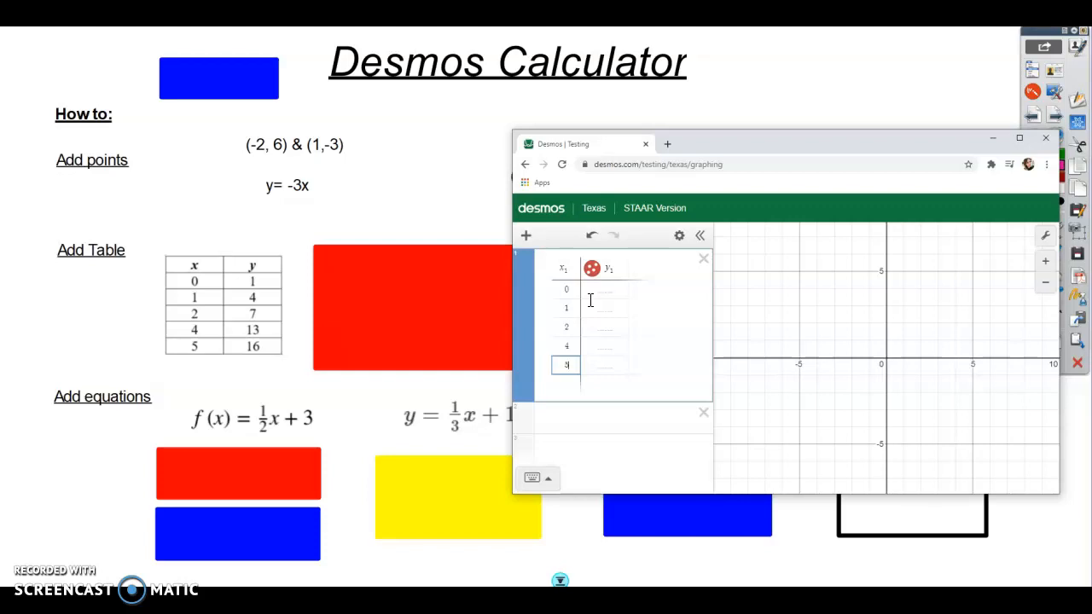
click(605, 291)
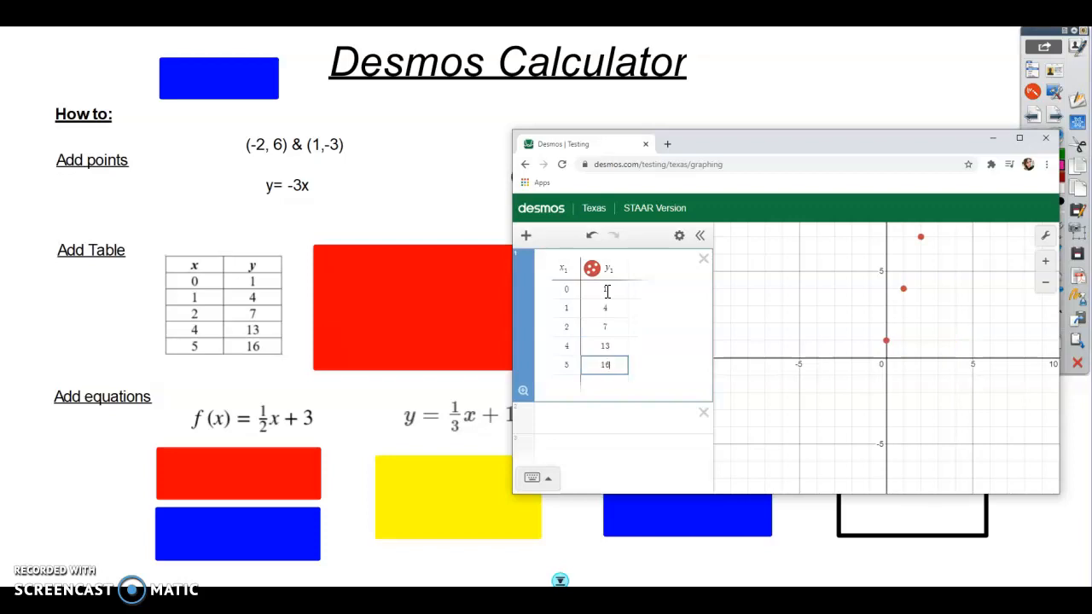
drag(928, 400, 886, 444)
scroll(907, 391, down, 4)
drag(909, 353, 897, 380)
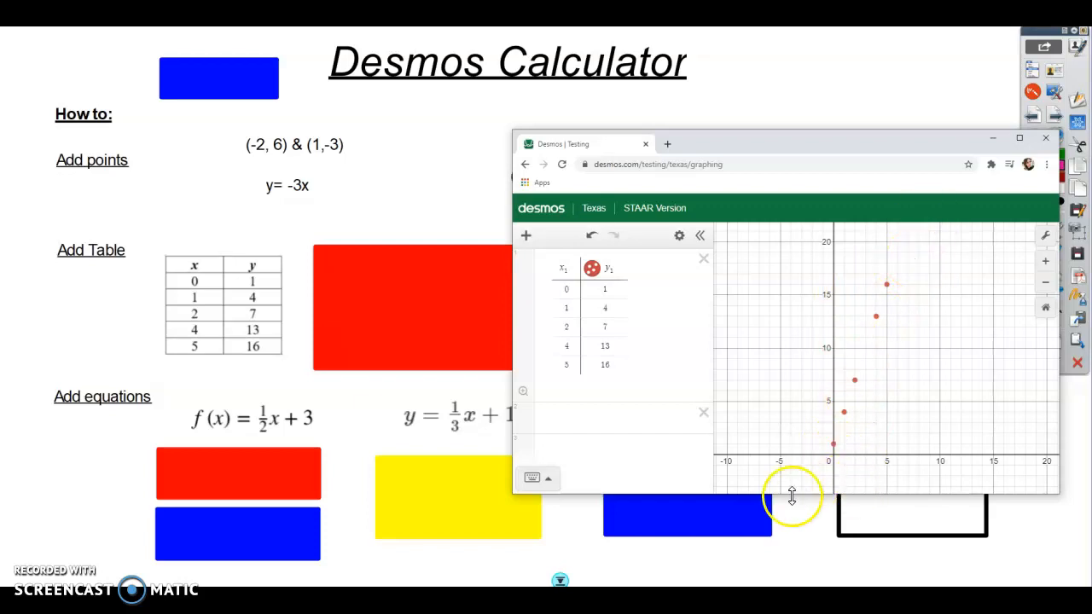
- Uncover the multiple-choice question beside the x-y practice table and graph its first option, y = 4x + 1
drag(380, 339, 1087, 111)
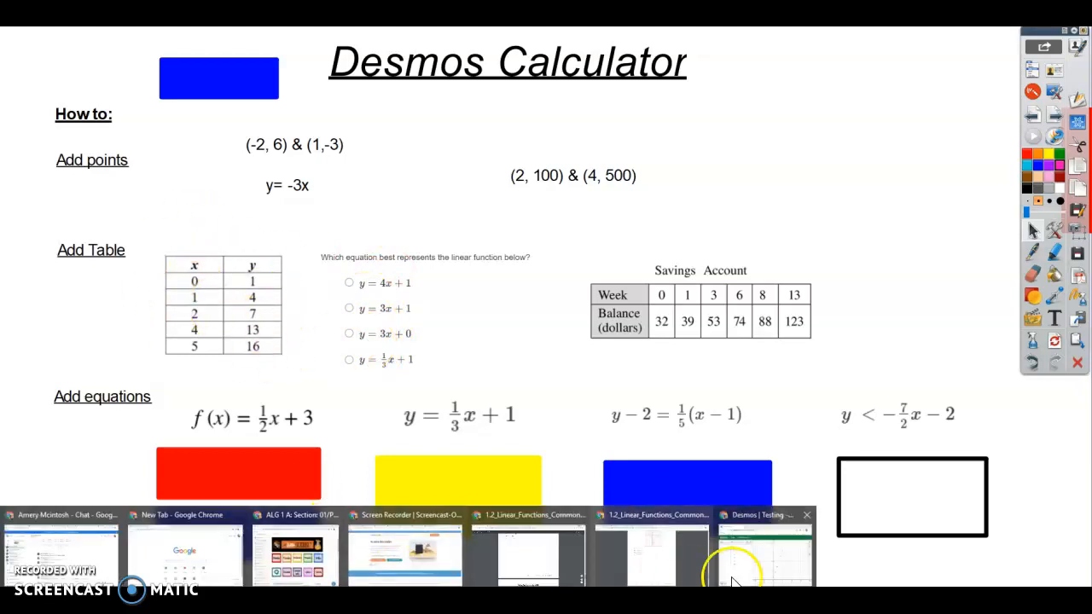
click(780, 567)
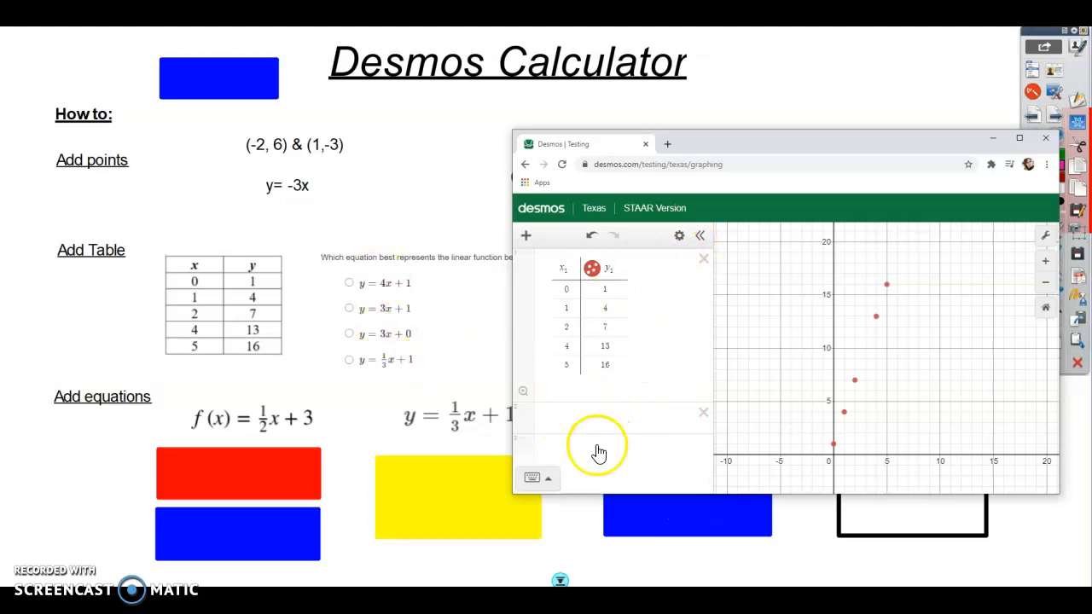
click(583, 415)
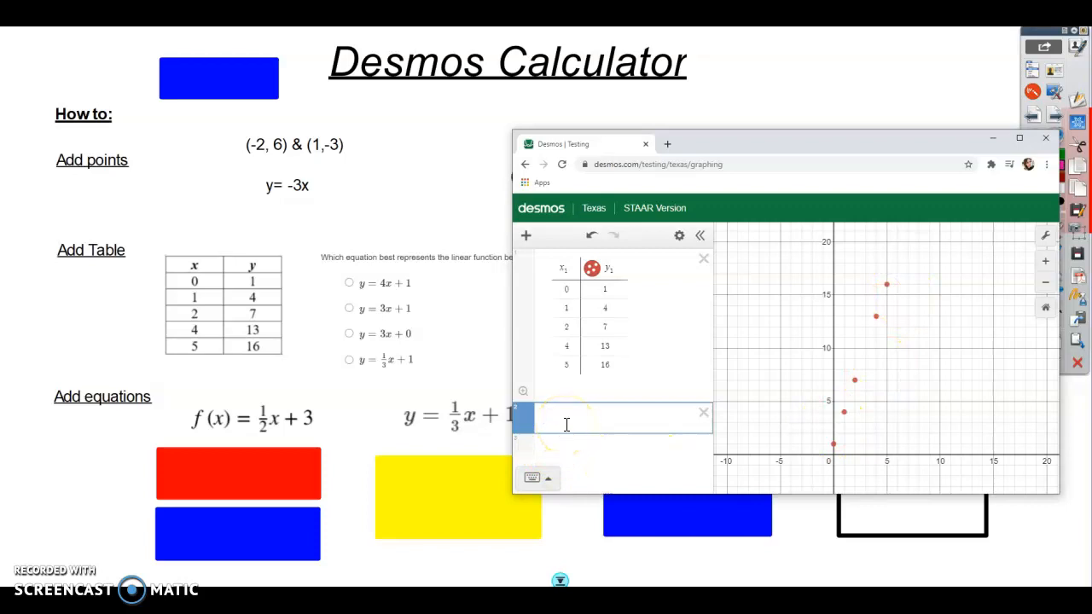
text(y = 4x + 1)
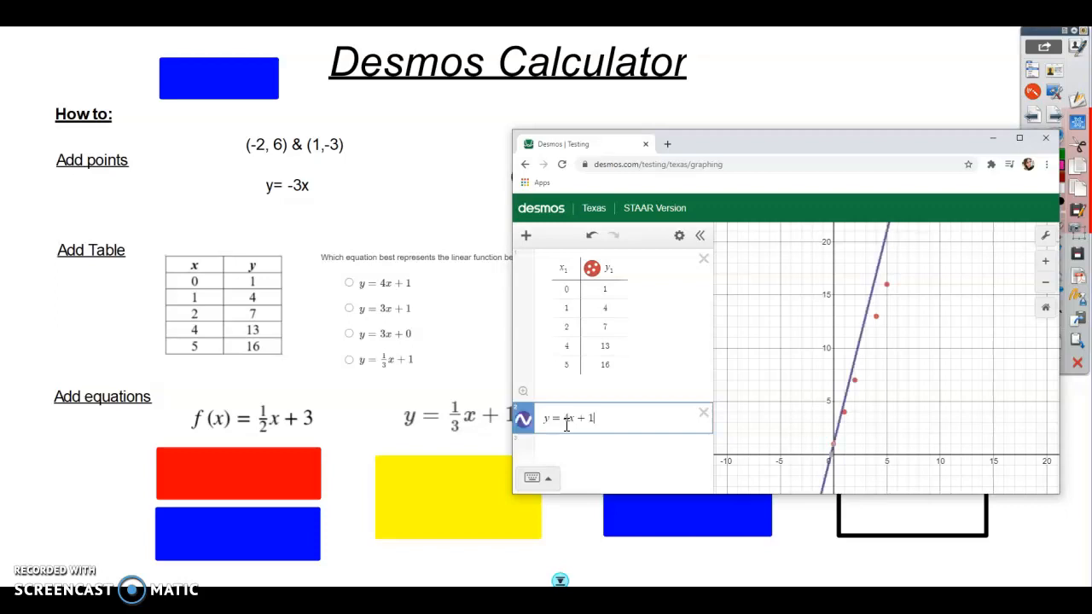
key(Return)
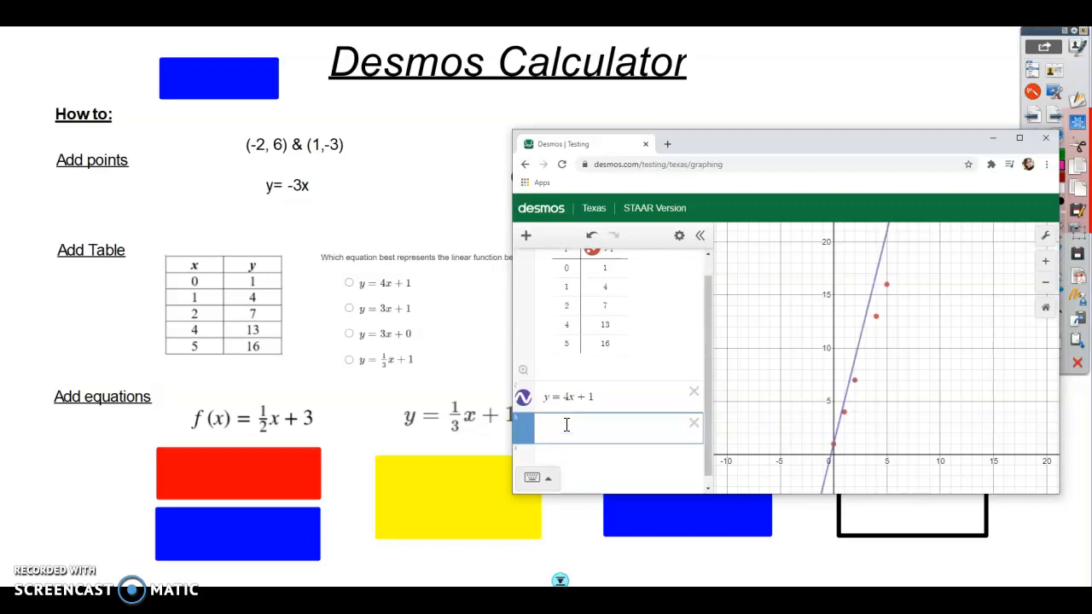
- Graph y = 3x + 1 and hide the y = 4x + 1 line to compare the new line with the table's points
text(y = 3x )
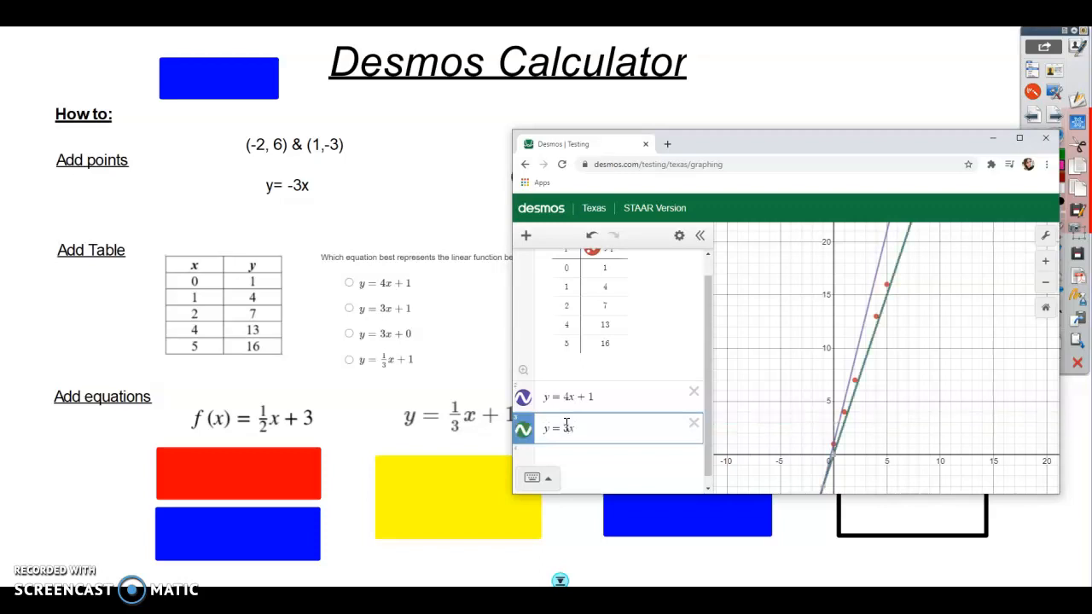
text(+ 1)
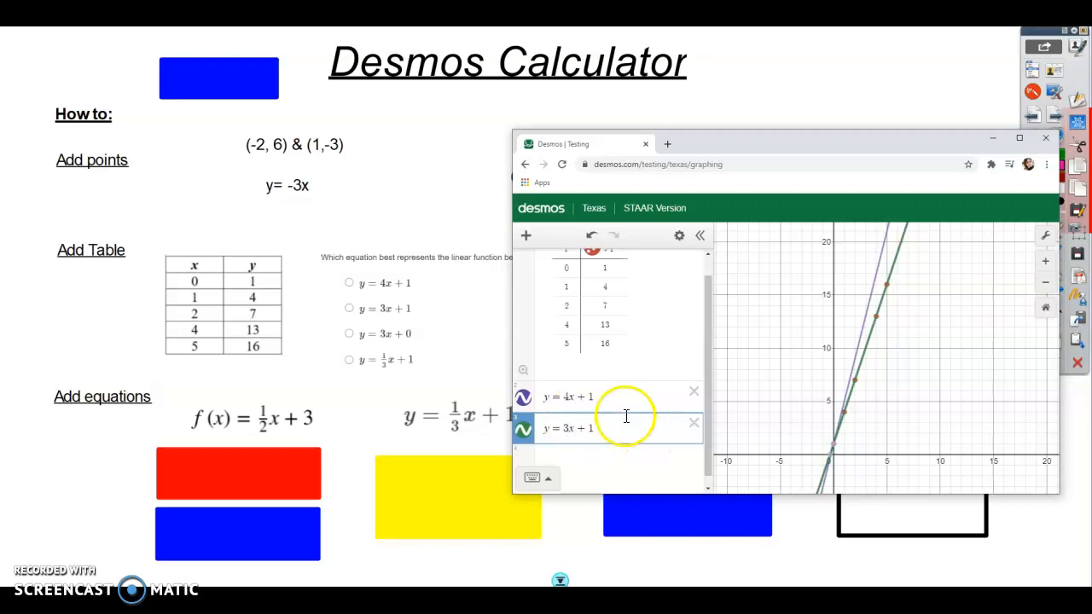
click(523, 400)
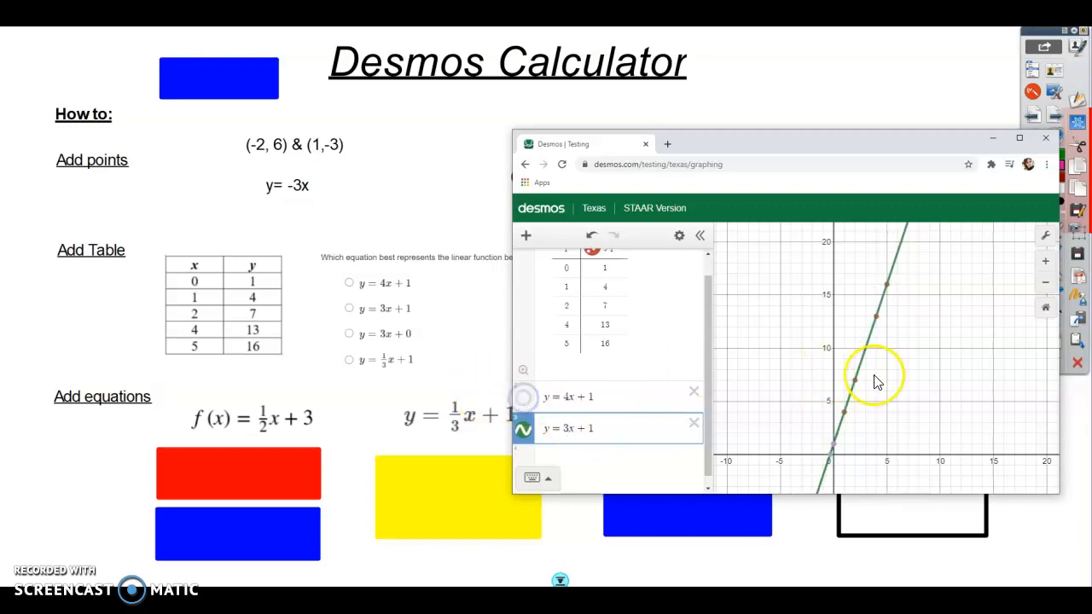
scroll(902, 402, up, 3)
drag(889, 334, 884, 386)
scroll(862, 390, up, 1)
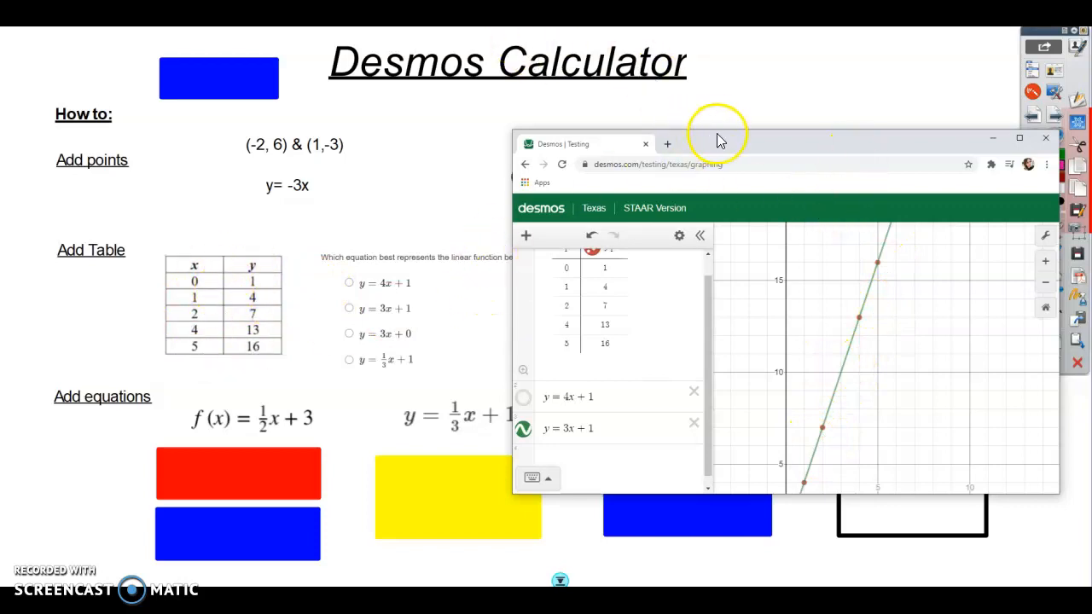
- Move the calculator window off the slide and draw a pink check mark beside the answer y = 3x + 1
drag(721, 138, 1091, 221)
click(1031, 252)
click(348, 304)
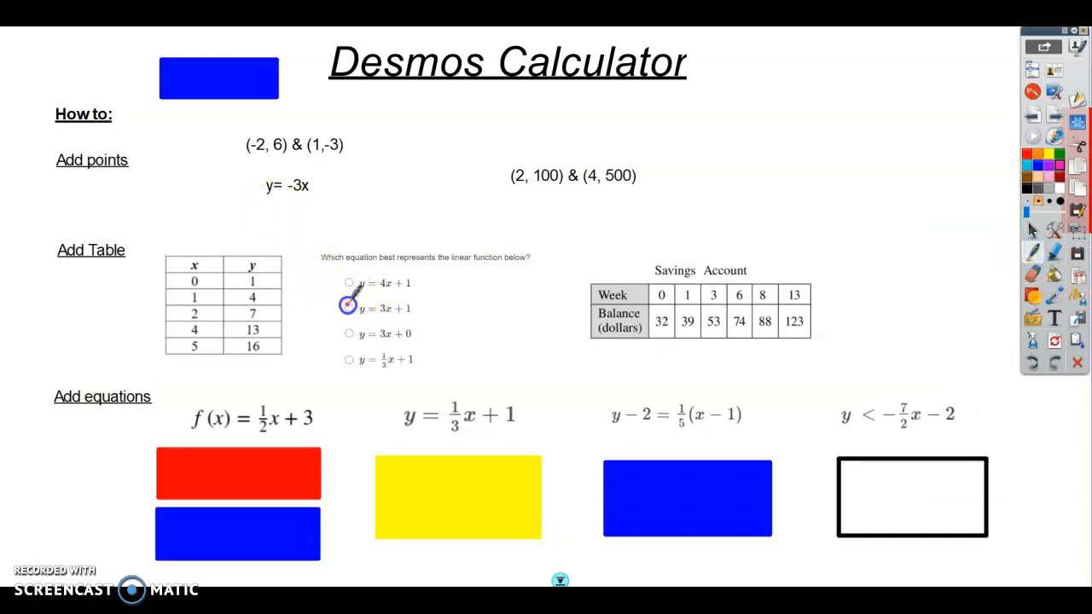
click(1032, 231)
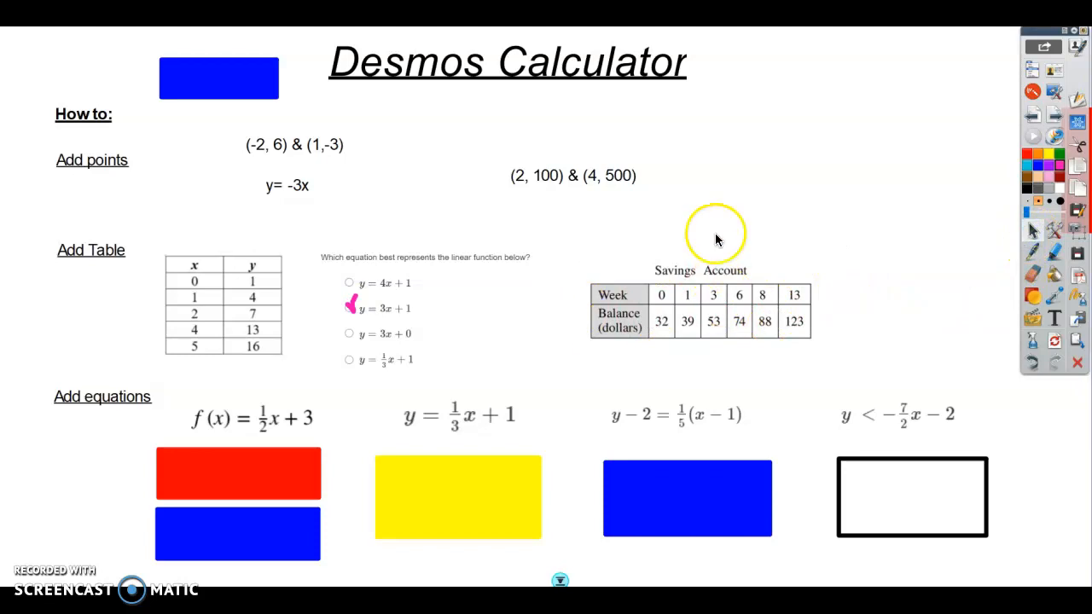
- Place the calculator window beside the Savings Account table and delete both equations and the old table of values
drag(336, 225, 369, 102)
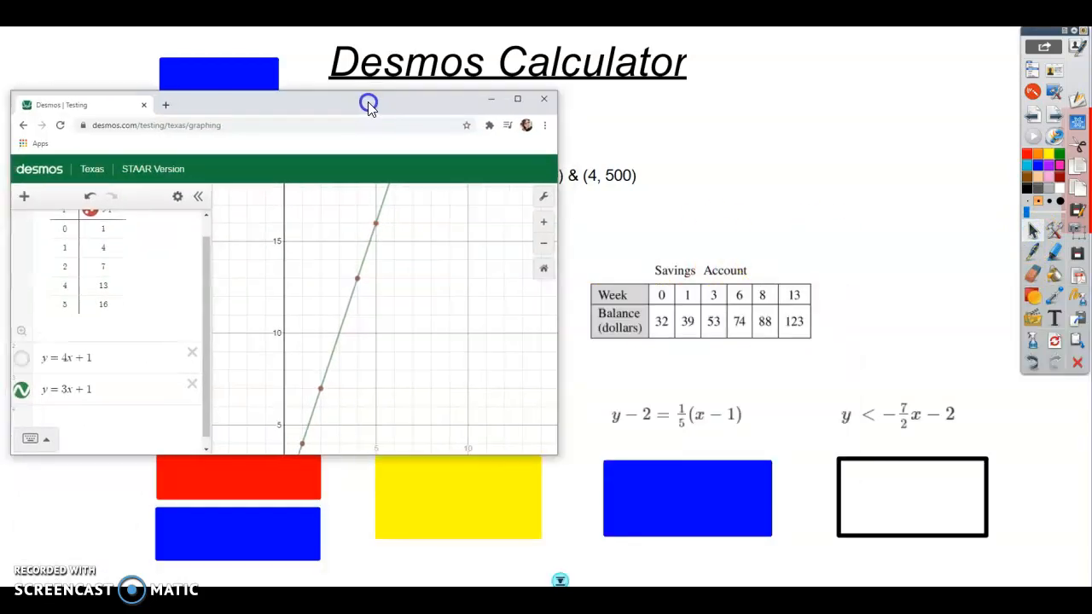
click(192, 354)
click(202, 378)
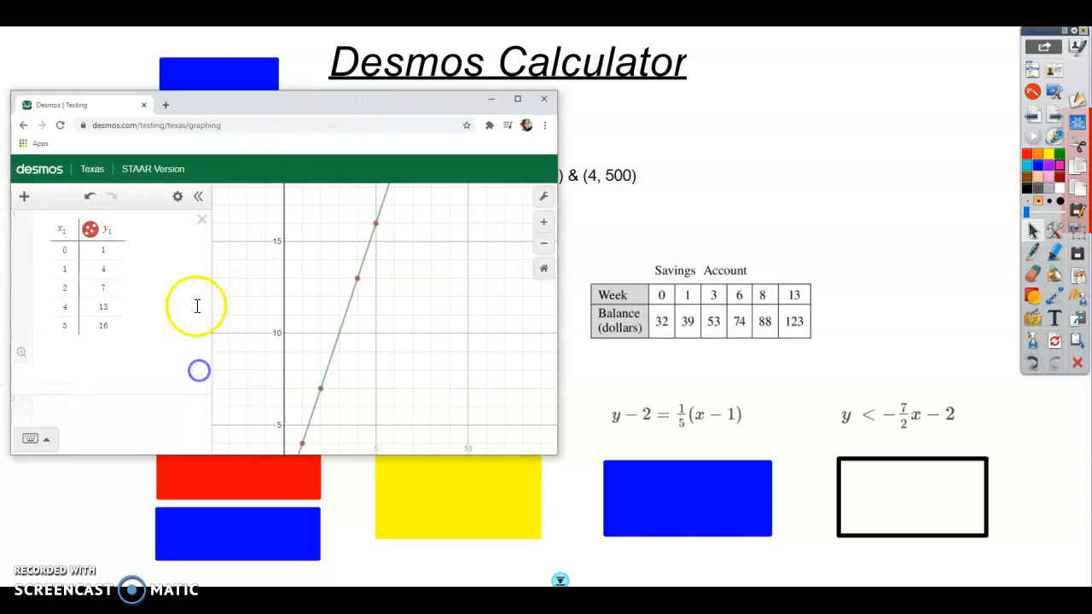
click(202, 220)
- Add a table with the Savings Account pairs (0, 32), (1, 39), (3, 53), (6, 74), (8, 88) and (13, 123)
click(23, 197)
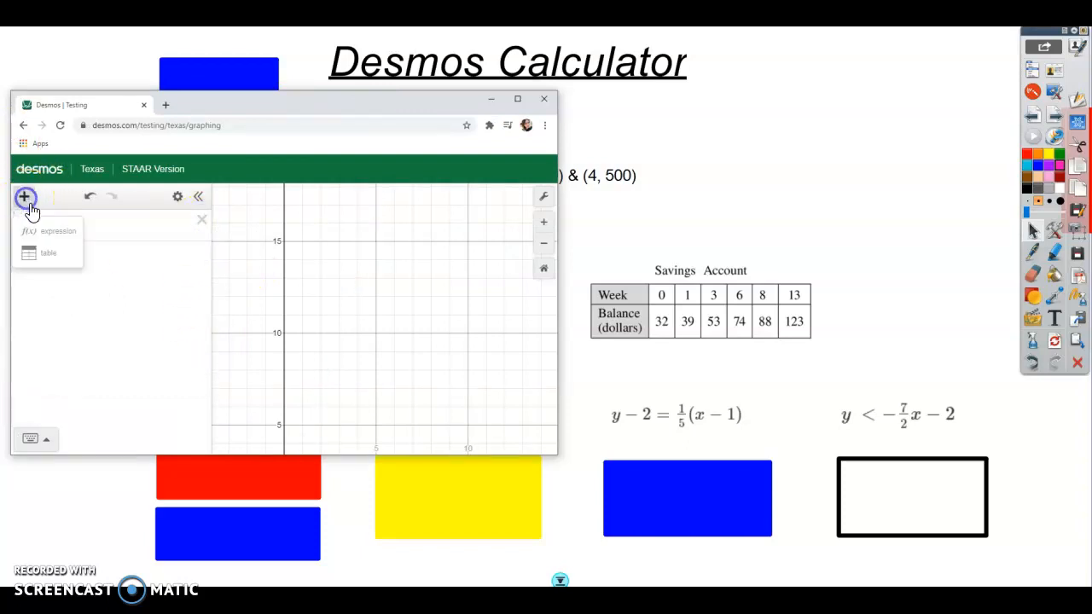
click(31, 251)
click(66, 256)
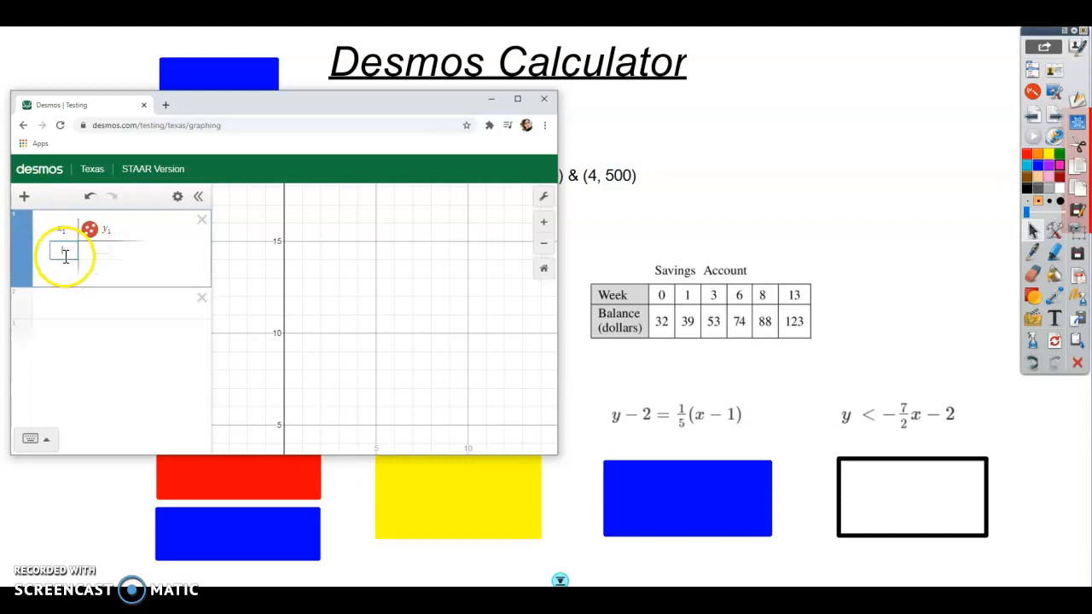
text(0)
key(Return)
text(1)
key(Return)
text(3)
key(Return)
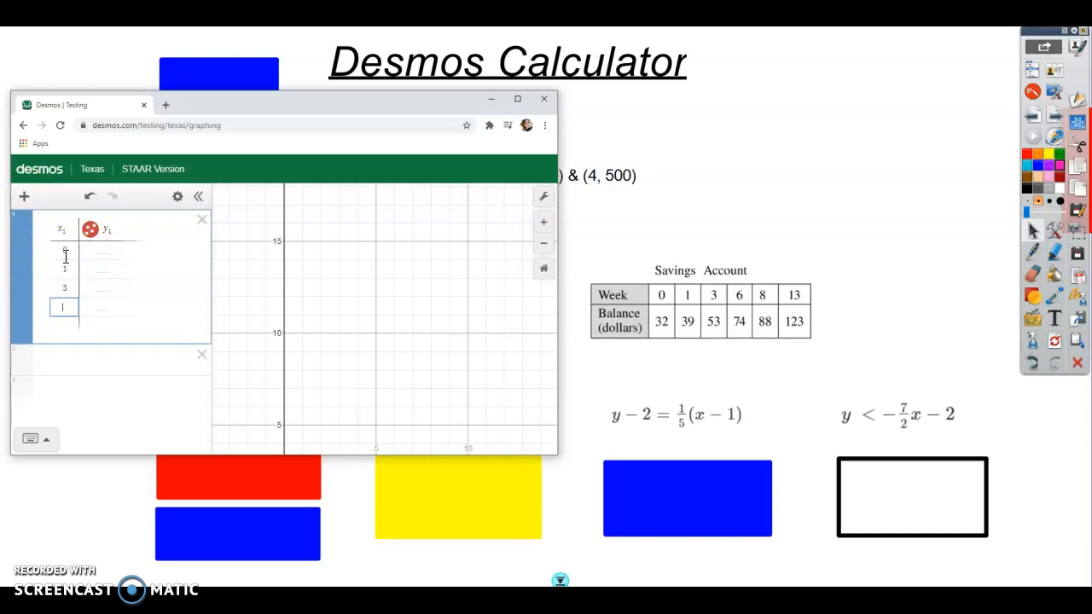
text(6)
key(Return)
text(8)
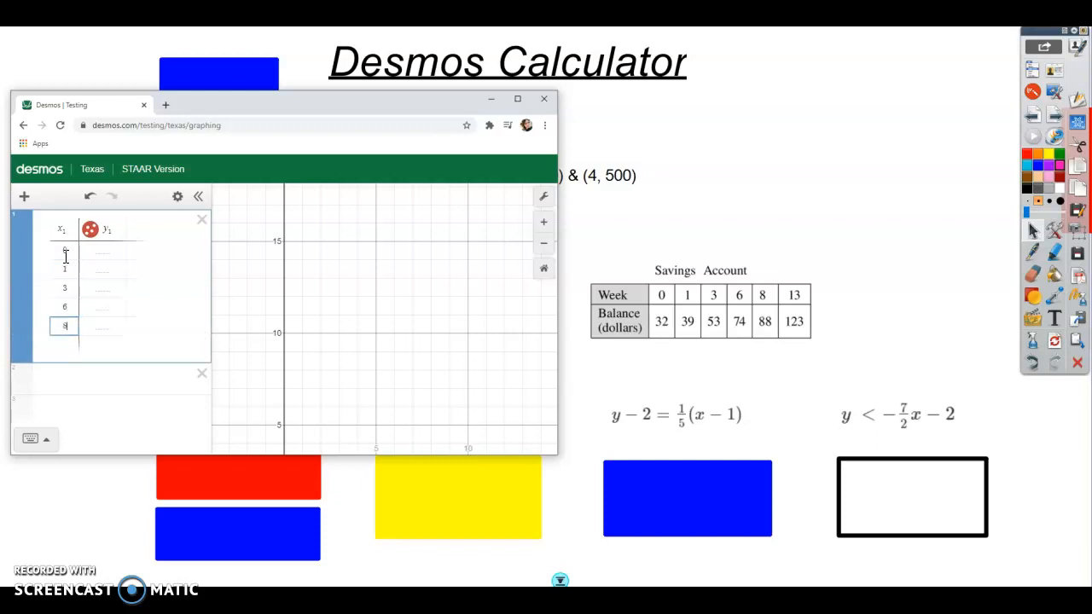
key(Return)
text(13)
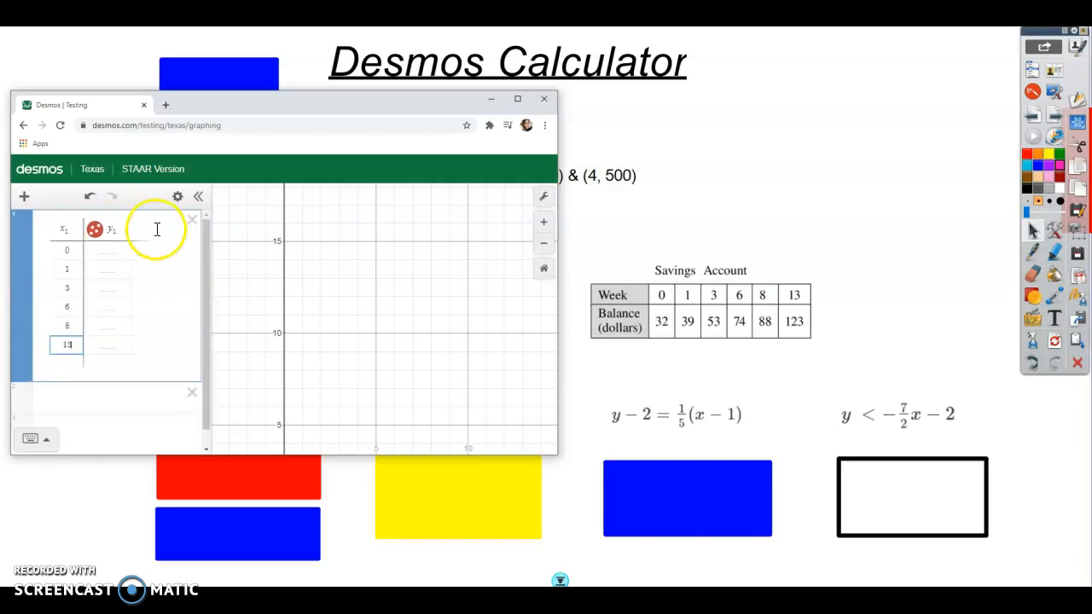
click(105, 250)
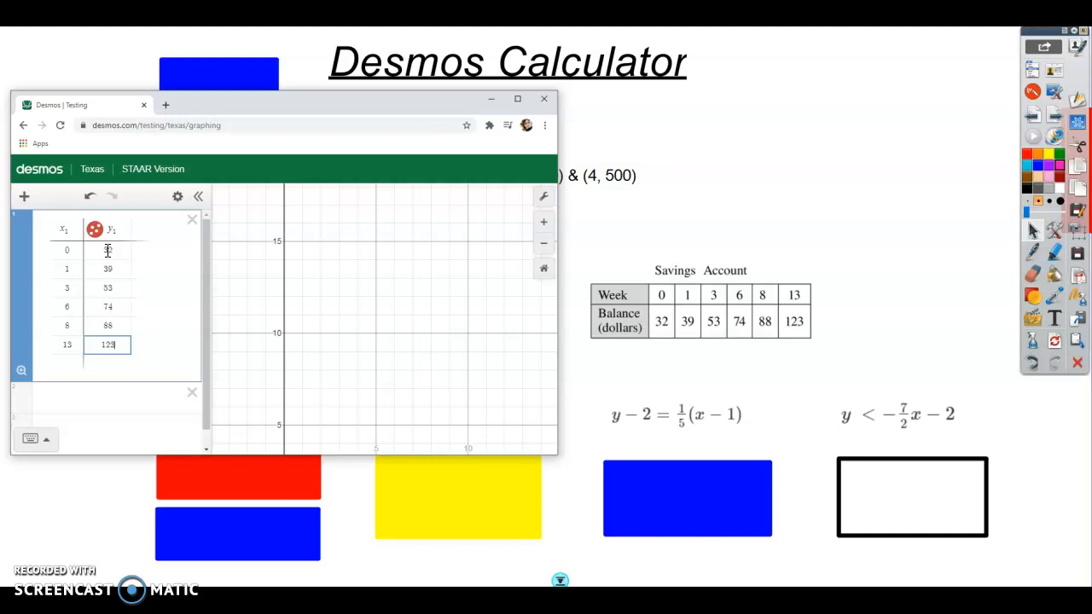
- Zoom out and pan the graph to examine the Savings Account points, and show the coordinates of the week 0 point
click(429, 329)
scroll(429, 329, down, 5)
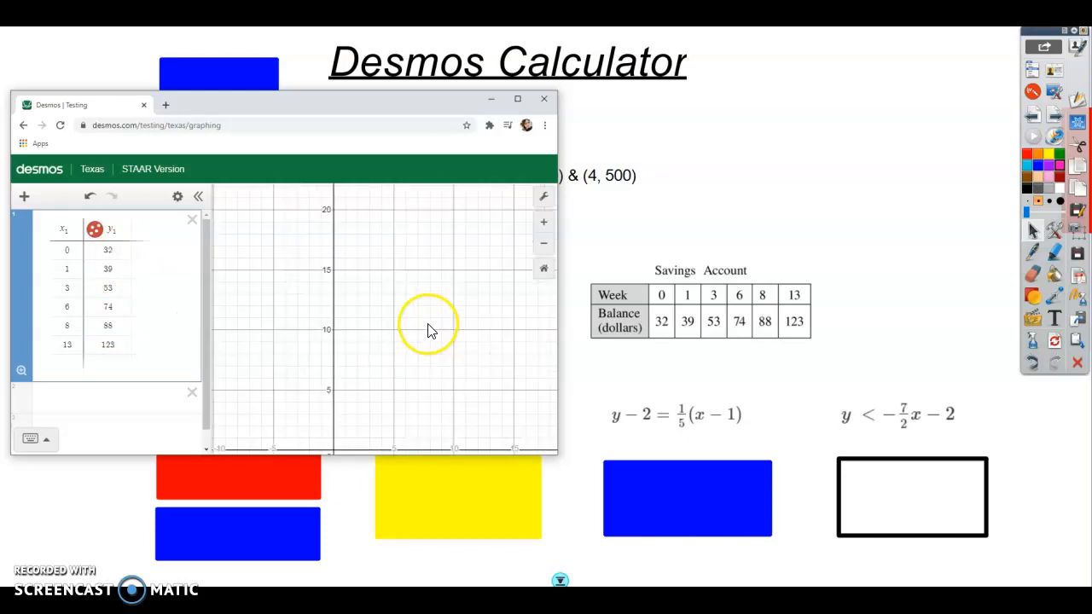
click(544, 244)
click(545, 223)
click(544, 244)
click(545, 224)
click(543, 245)
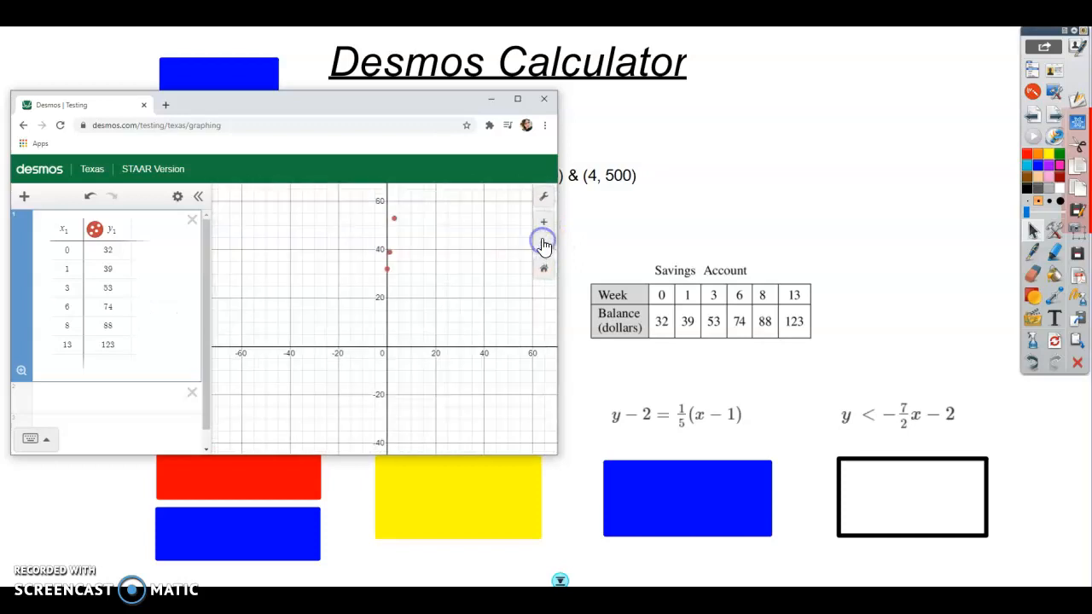
drag(431, 296, 438, 392)
scroll(438, 393, down, 1)
drag(455, 354, 449, 372)
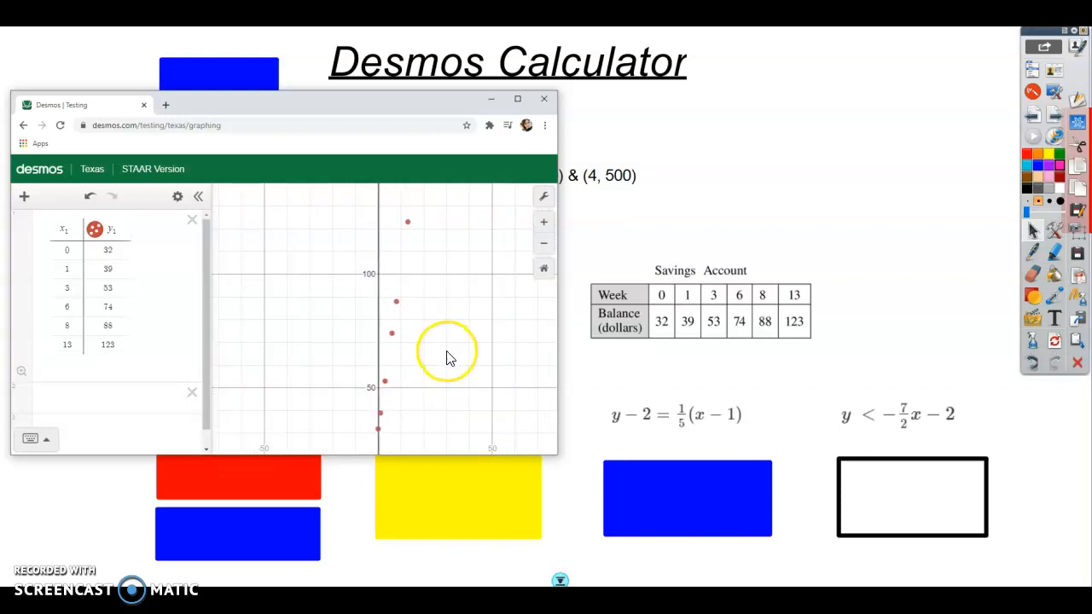
scroll(450, 358, down, 1)
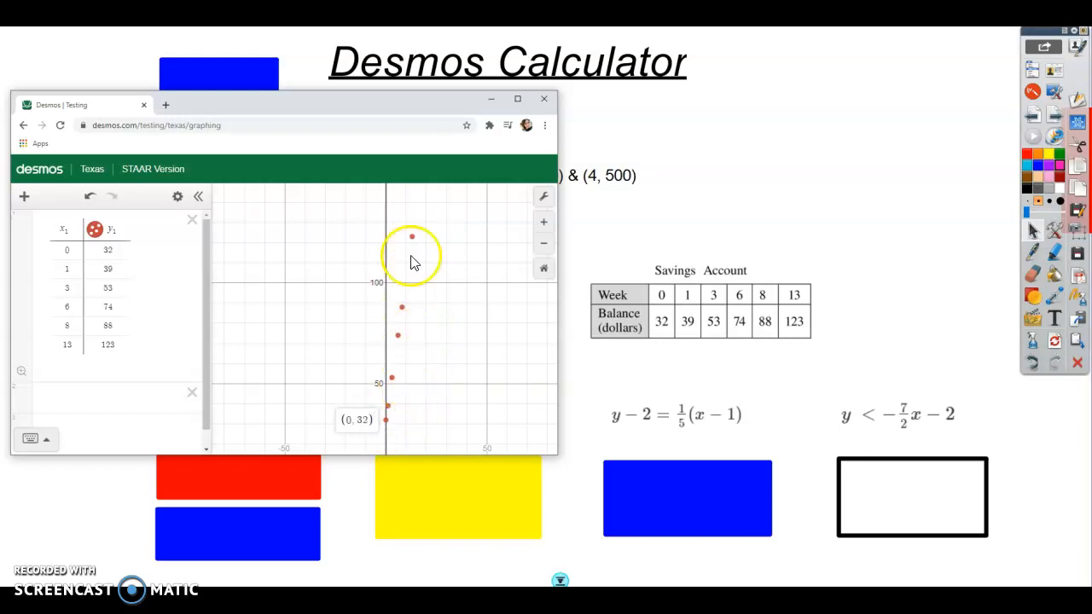
scroll(394, 360, down, 1)
drag(480, 386, 468, 301)
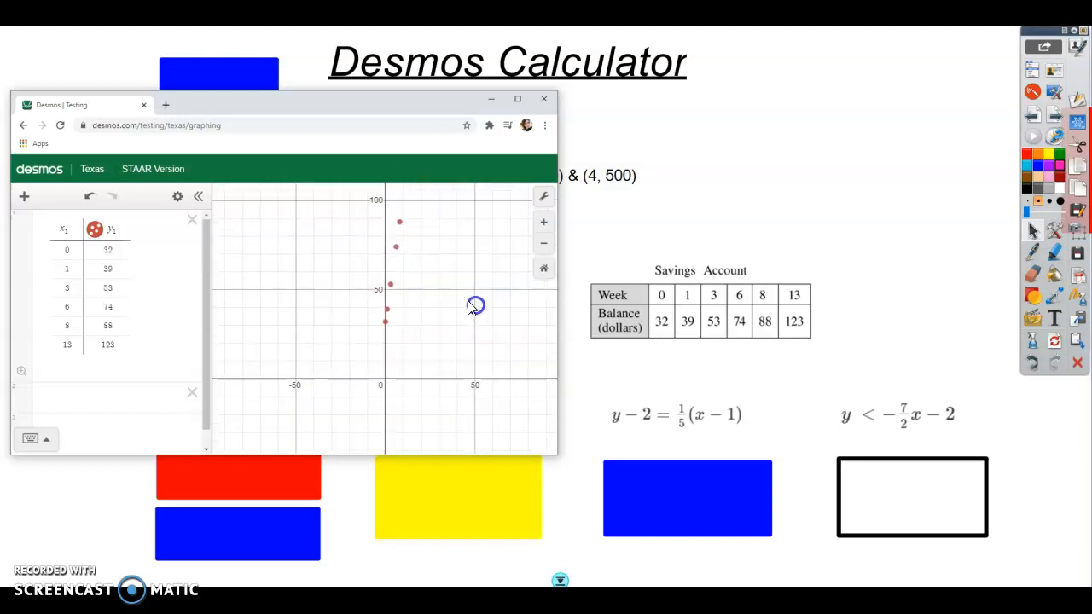
click(386, 324)
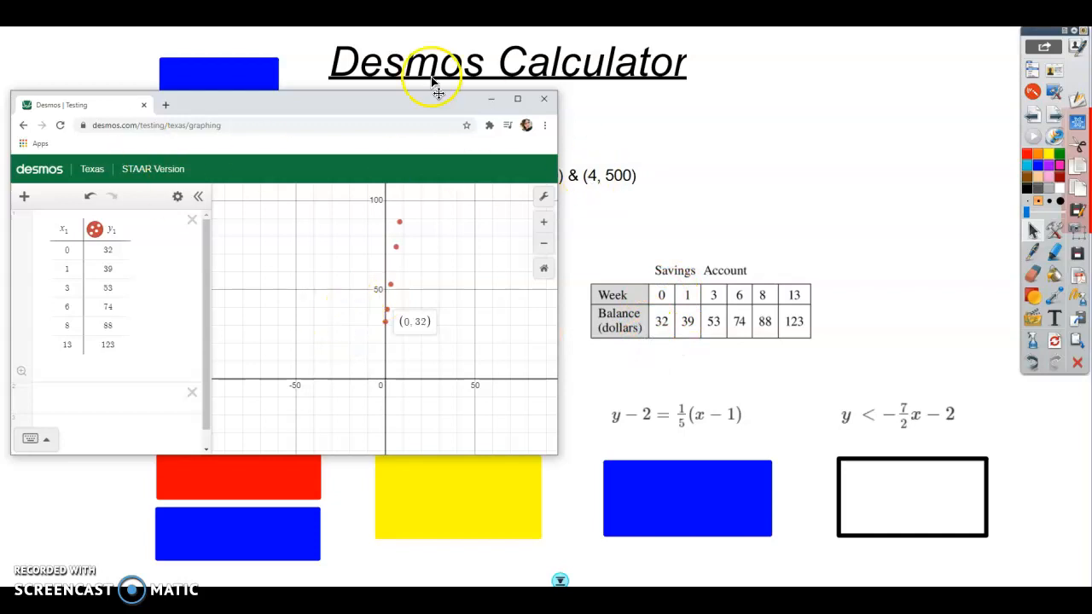
- Move the calculator window above the equations row, delete the Savings Account table and enter f(x) = 1/2x + 3
drag(374, 112, 787, 22)
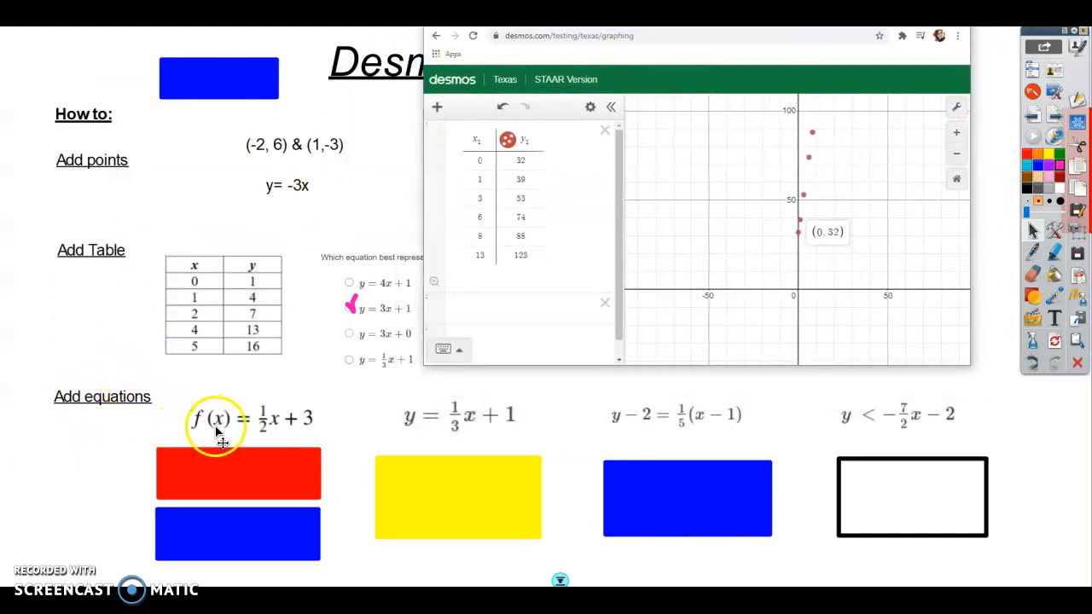
click(604, 130)
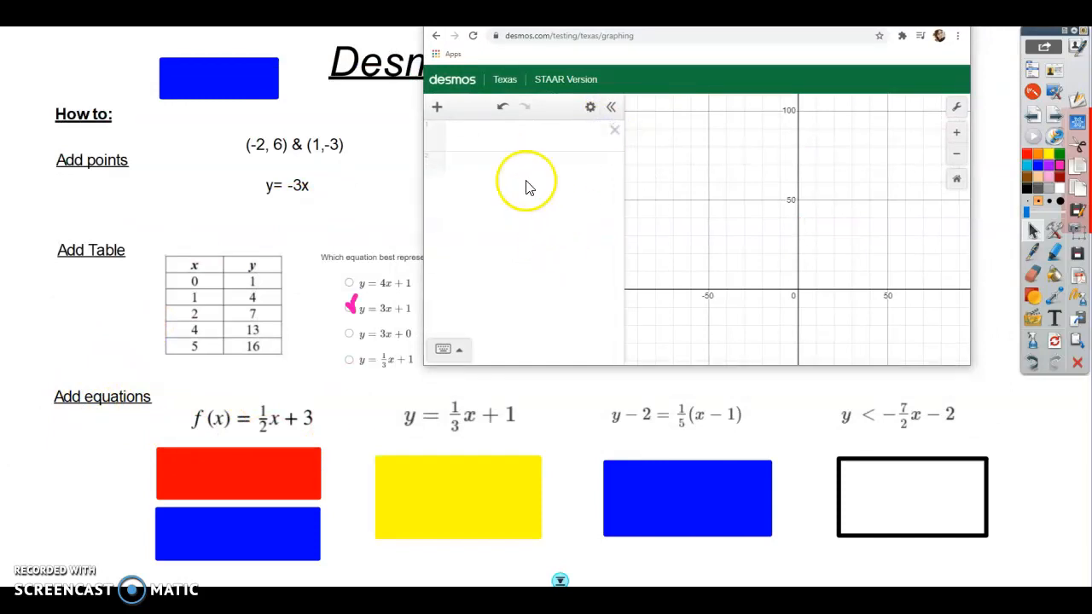
click(506, 137)
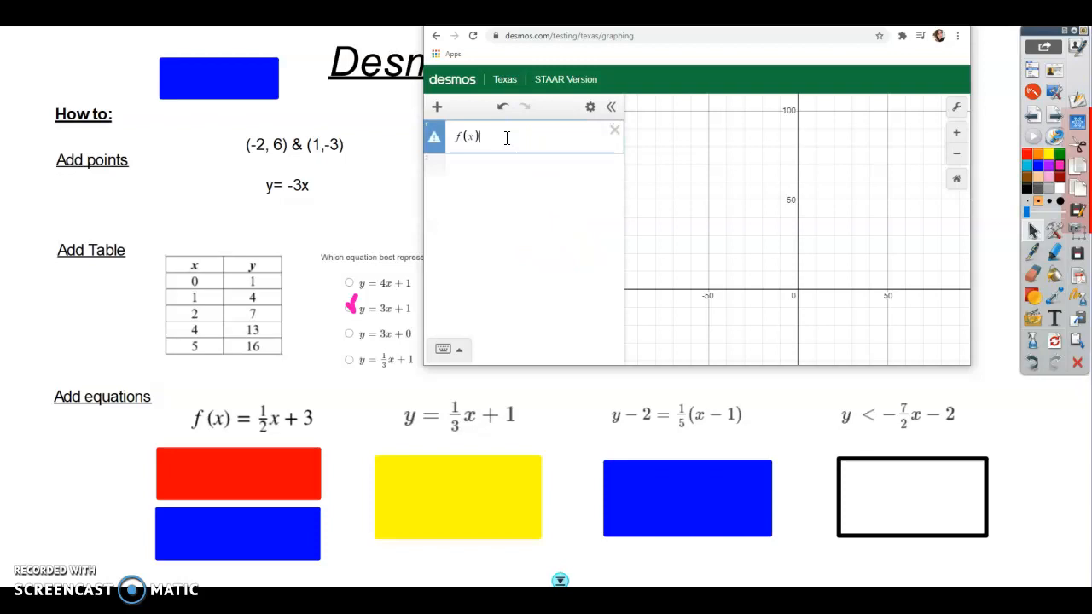
text(f(x) = 1/2)
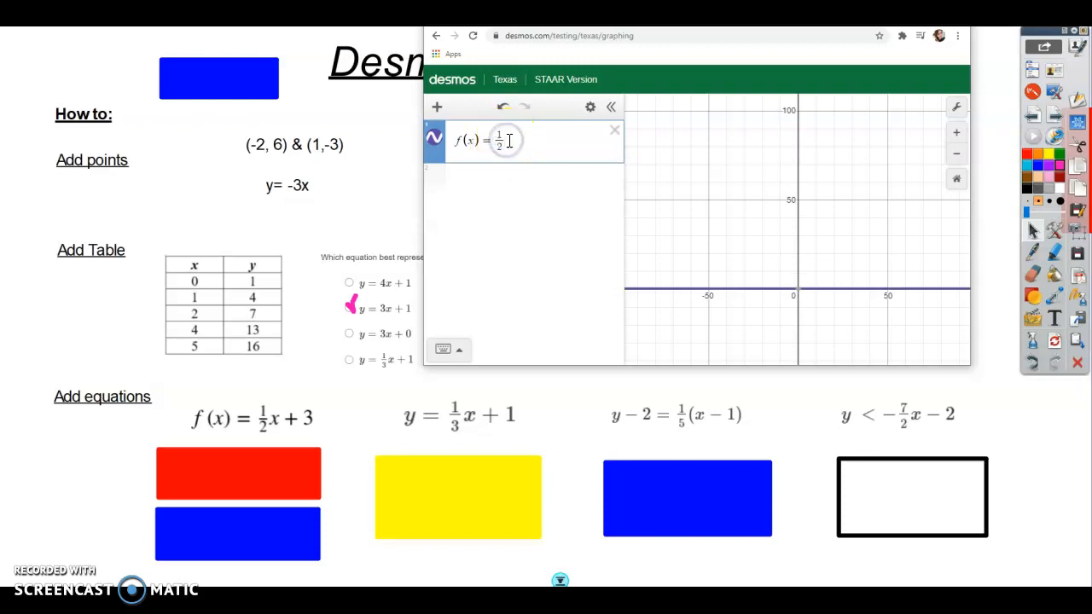
text(x )
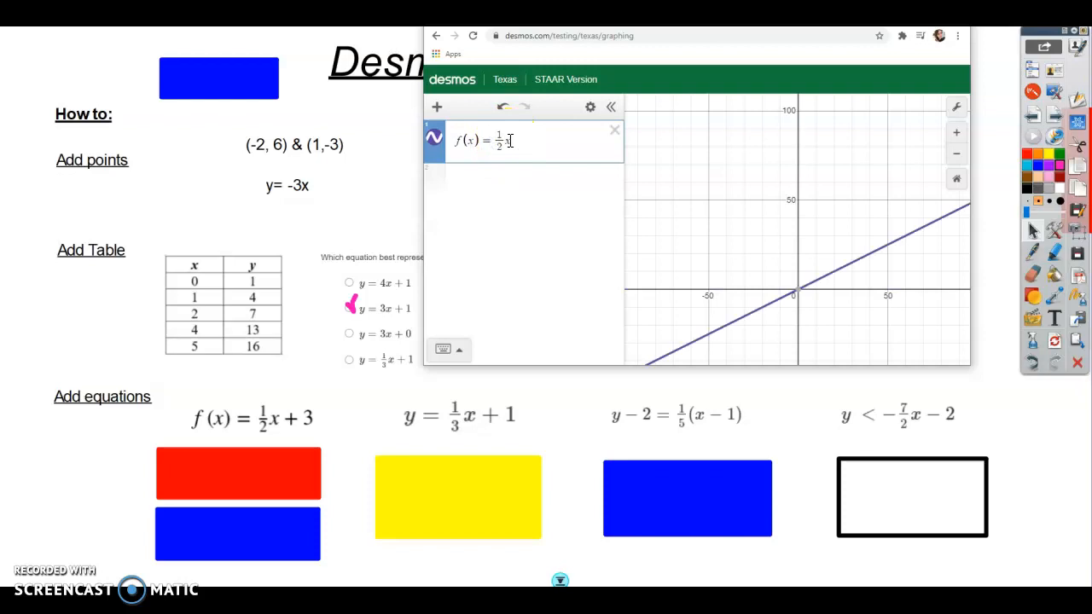
text(+ 3)
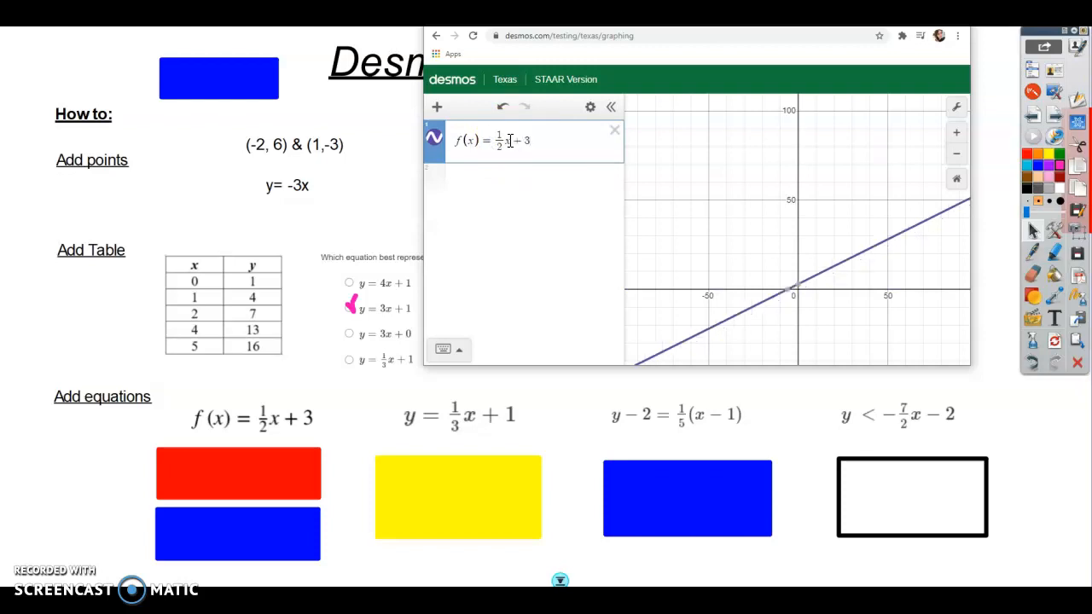
- Restore the default graph view and show the coordinates of the intercepts of f(x) = 1/2x + 3
drag(722, 226, 660, 194)
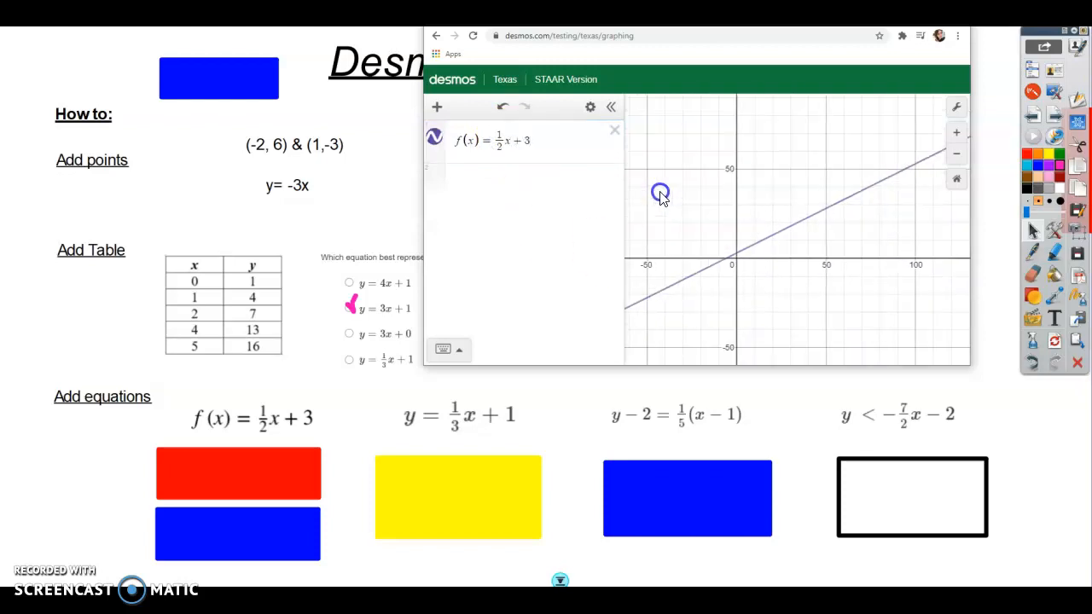
click(956, 185)
drag(824, 199, 834, 216)
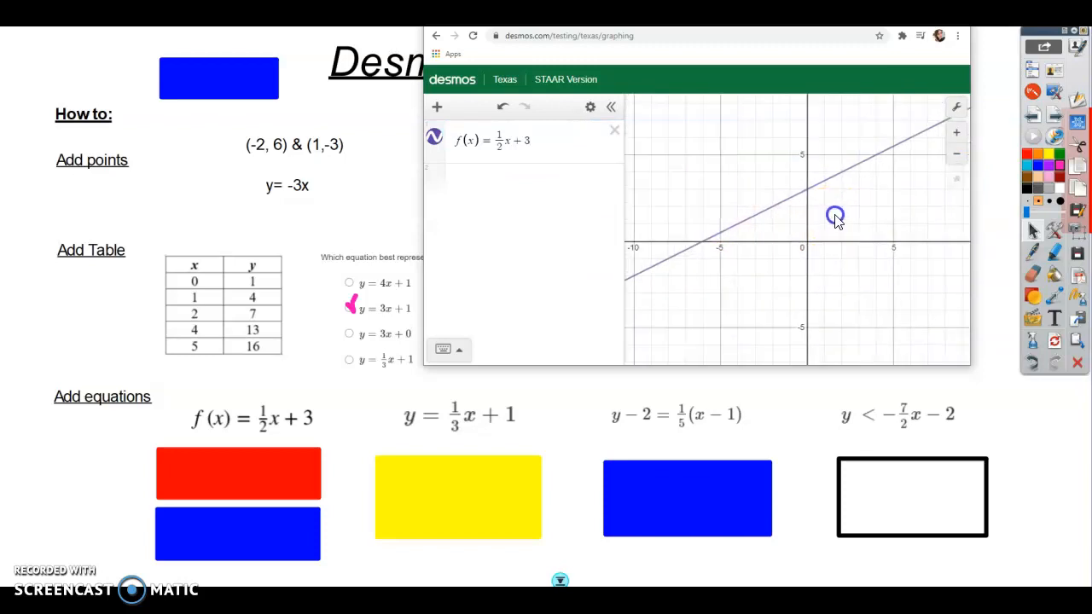
click(703, 244)
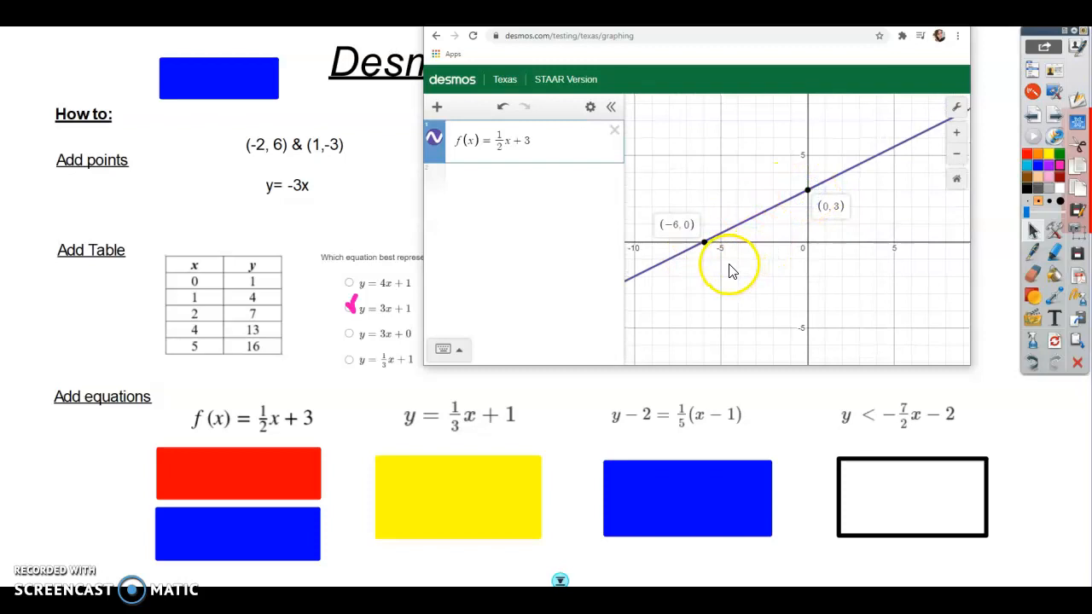
- Uncover the f(4) question on the slide and evaluate f(4) in a new expression line of the calculator
drag(274, 476, 4, 350)
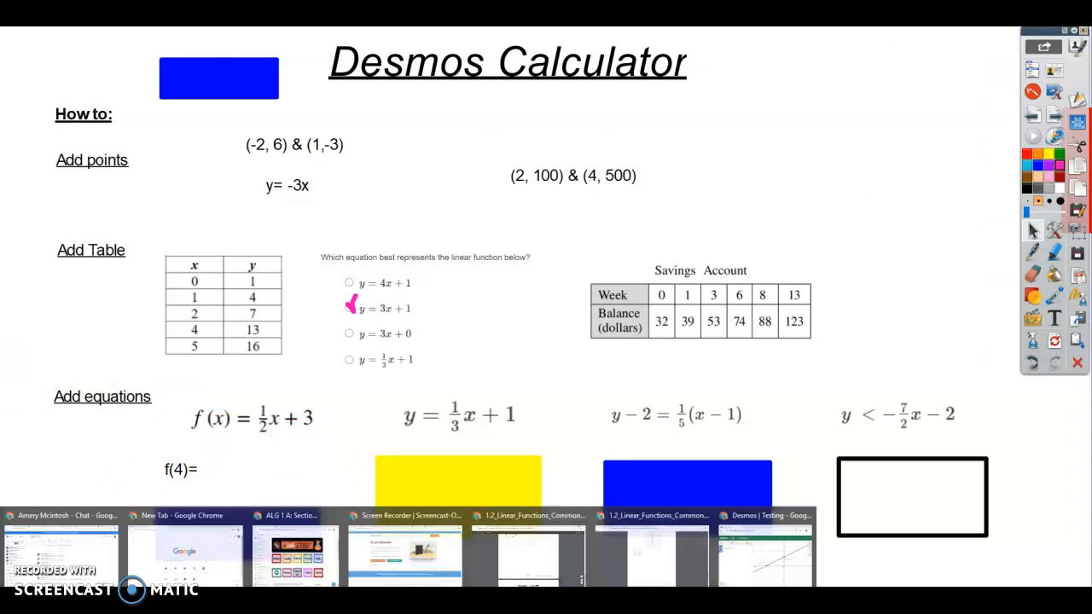
click(778, 563)
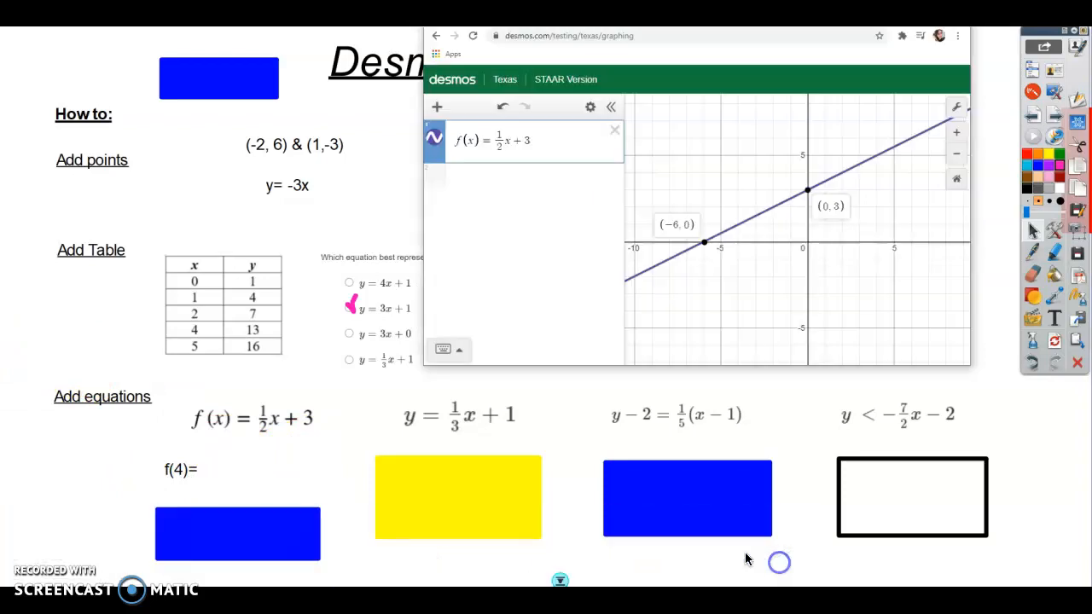
click(501, 176)
text(f()
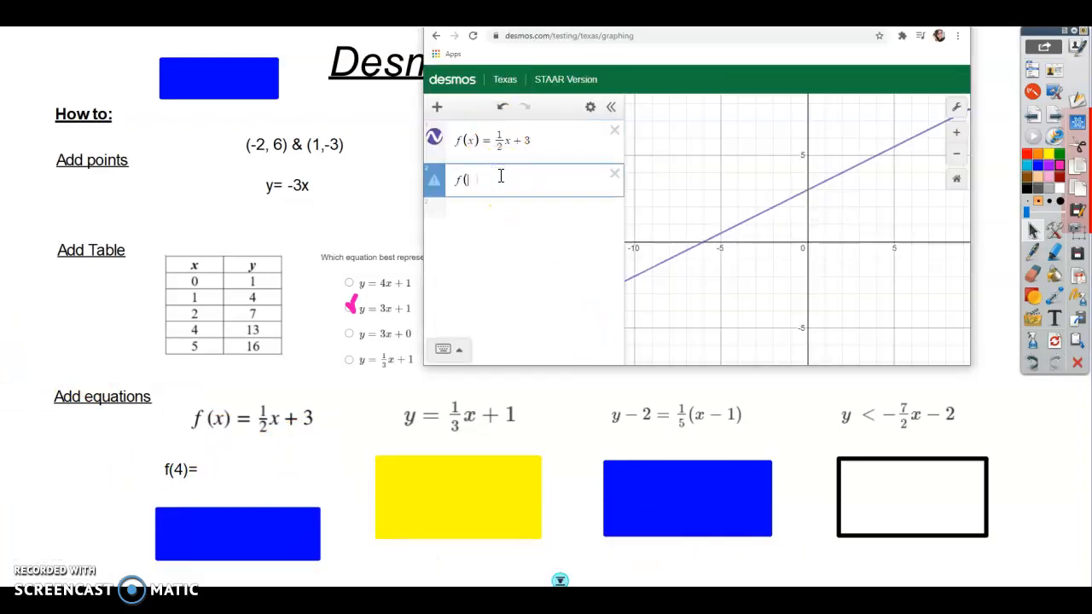
text(4)
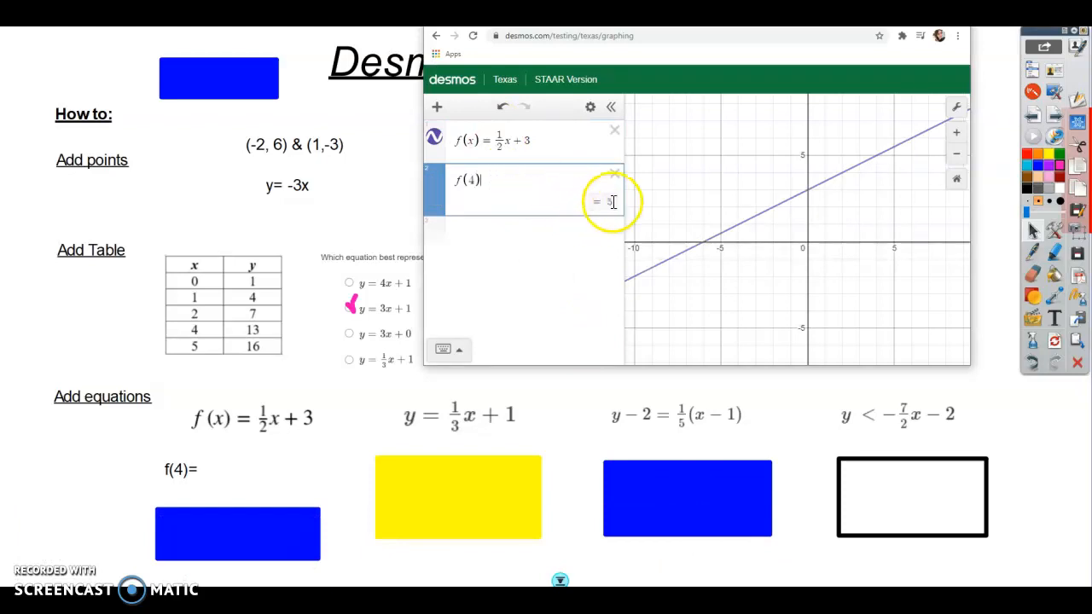
- Create a table from f(x) = 1/2x + 3, add x = 4 to it and compare the result with the f(4) expression
click(590, 108)
click(555, 139)
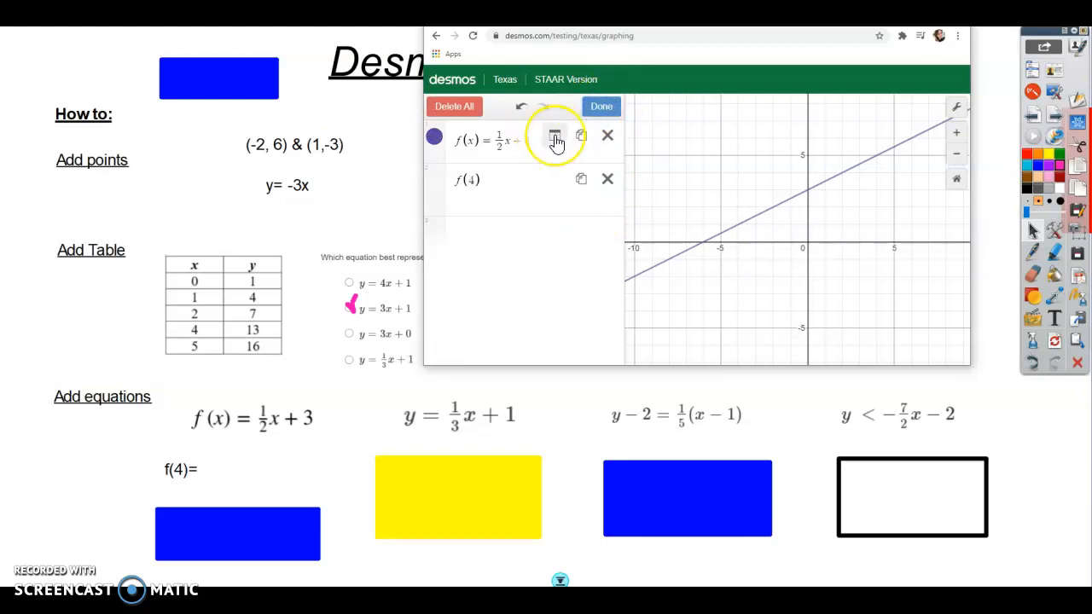
click(482, 300)
text(4)
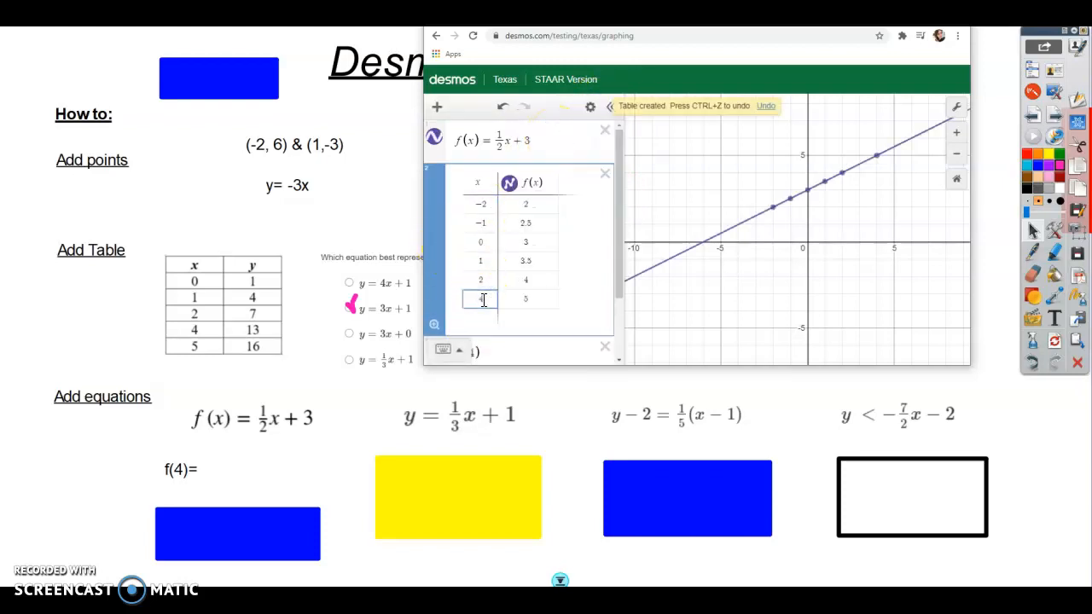
click(524, 299)
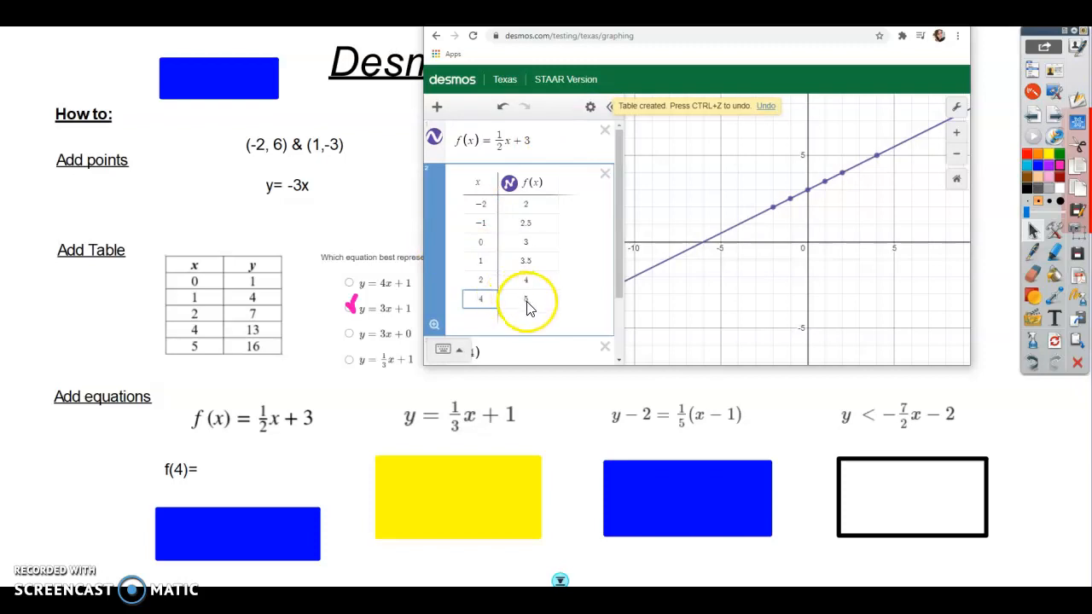
drag(621, 281, 613, 320)
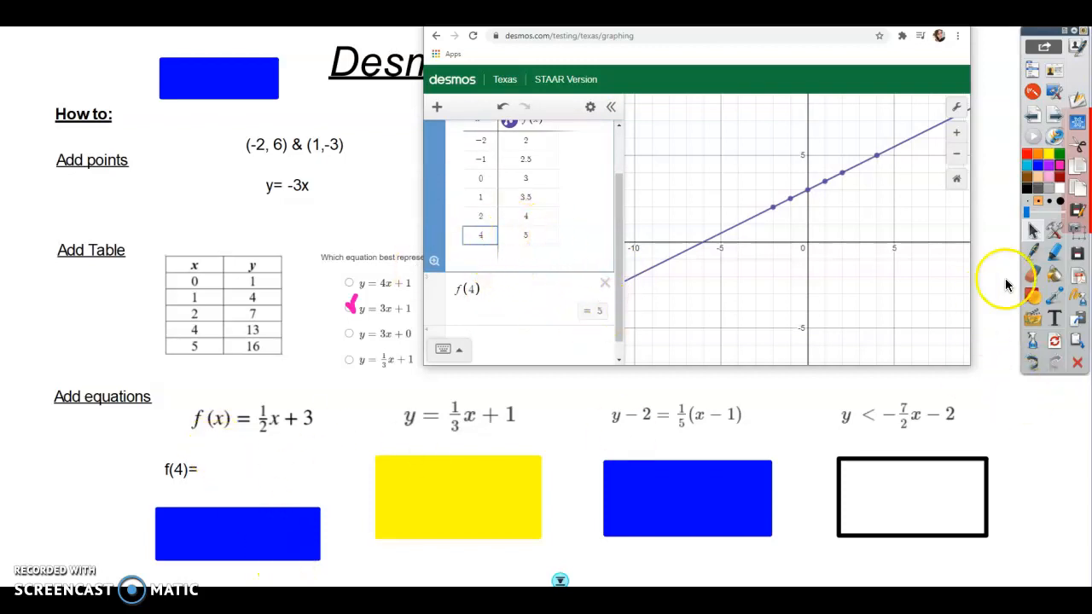
- Add the text answer 5 beside f(4)= on the slide
click(1054, 317)
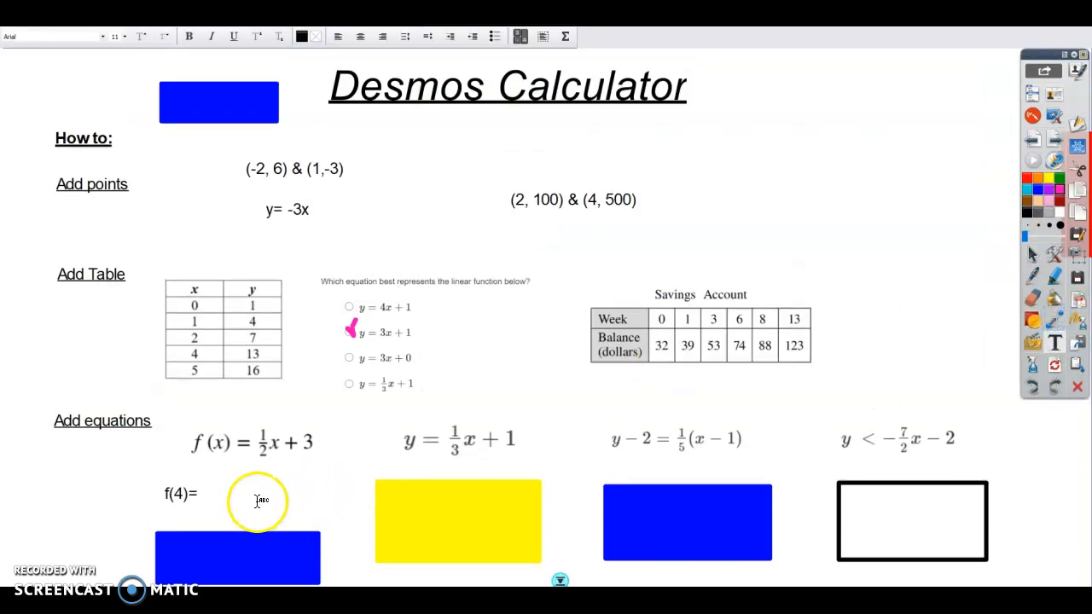
click(249, 493)
click(221, 493)
click(221, 493)
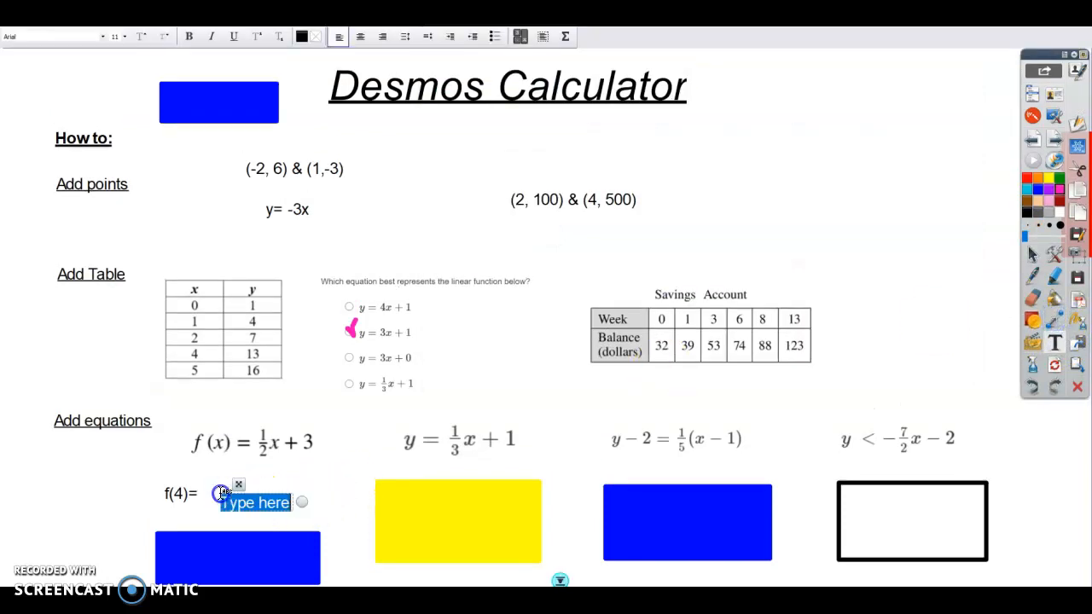
text(5)
click(232, 486)
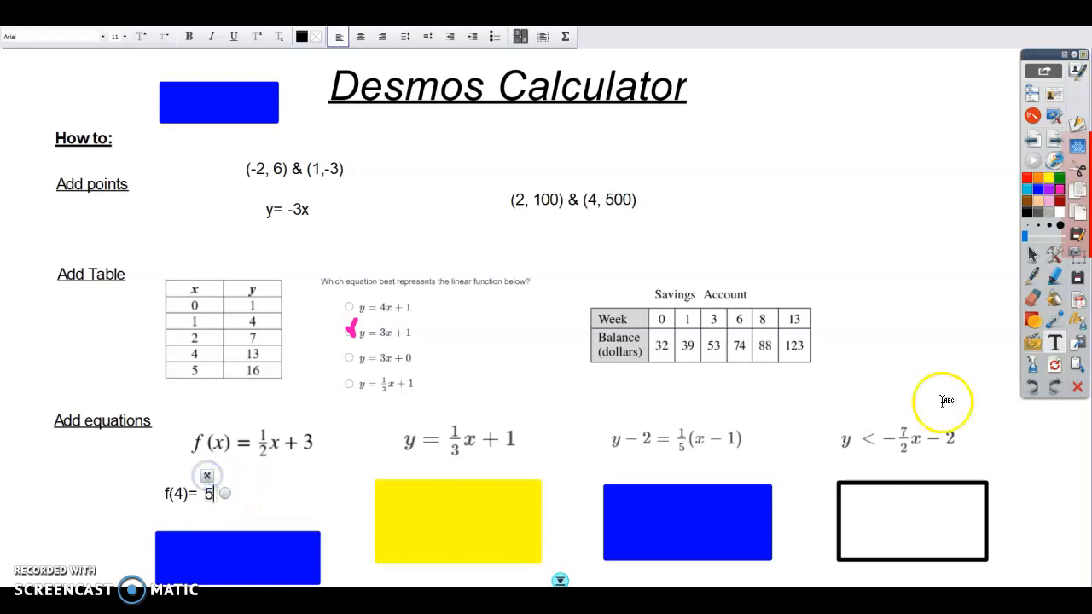
- Uncover the question about the zero on the slide and show the coordinates of the line's x-intercept in the calculator
drag(299, 569, 0, 545)
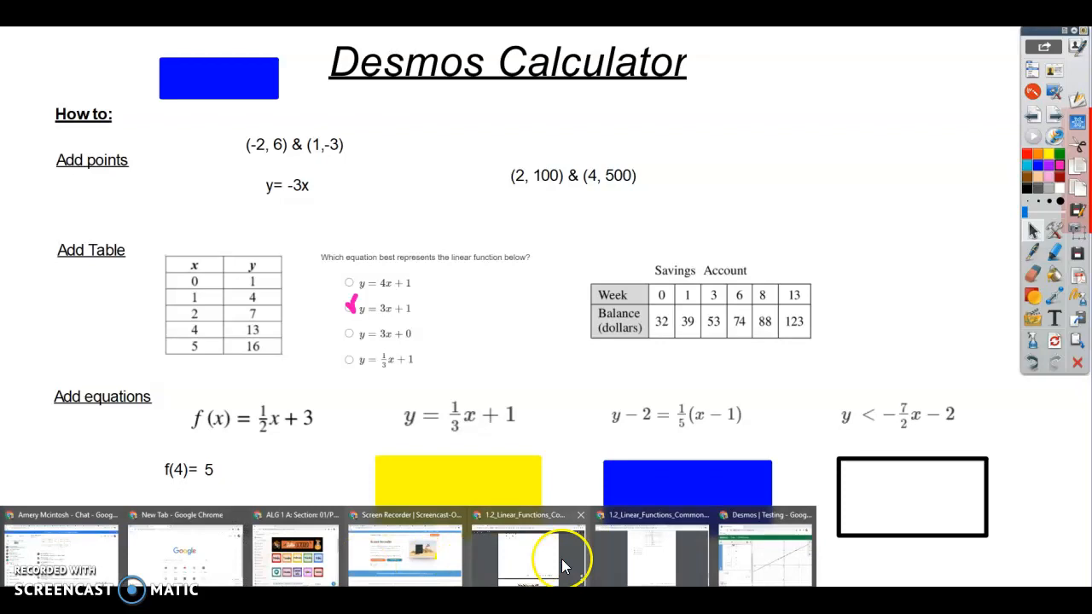
click(792, 566)
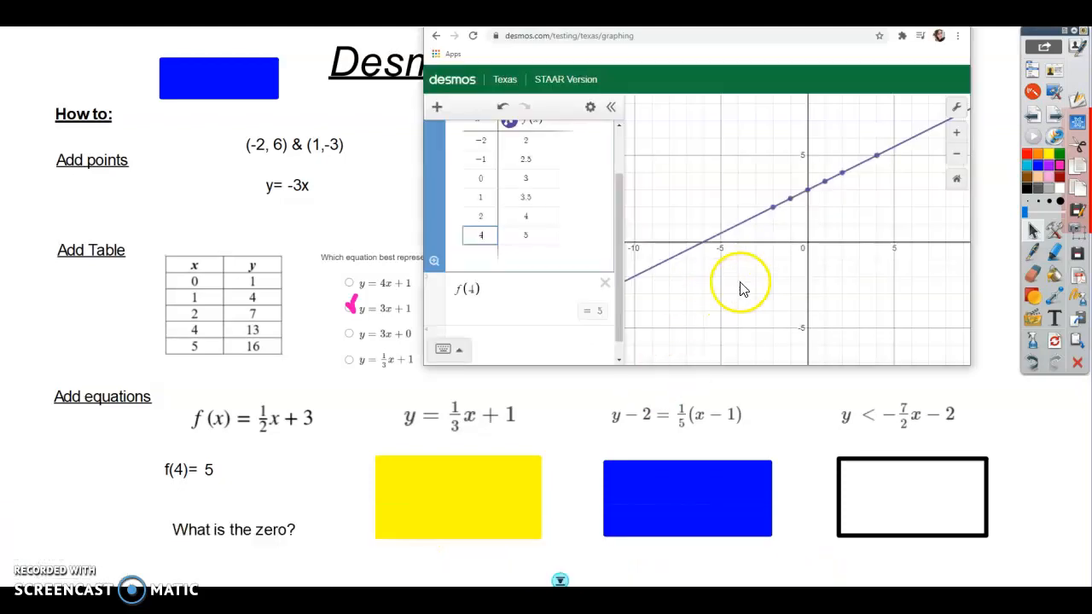
click(703, 247)
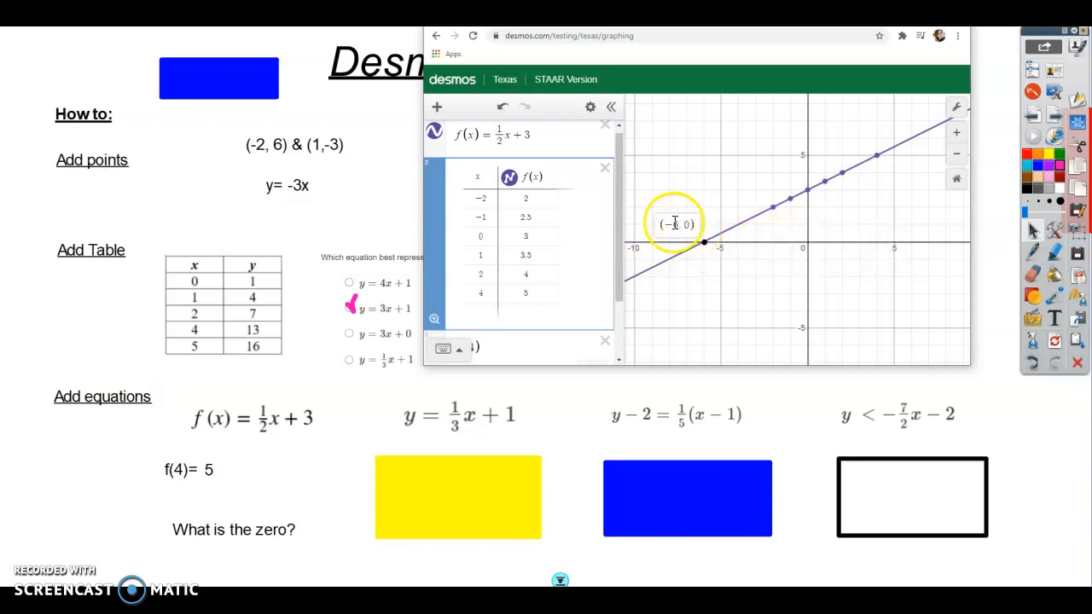
- Handwrite -6 in pink beside the question about the zero and x-int below it
click(1037, 251)
click(1032, 252)
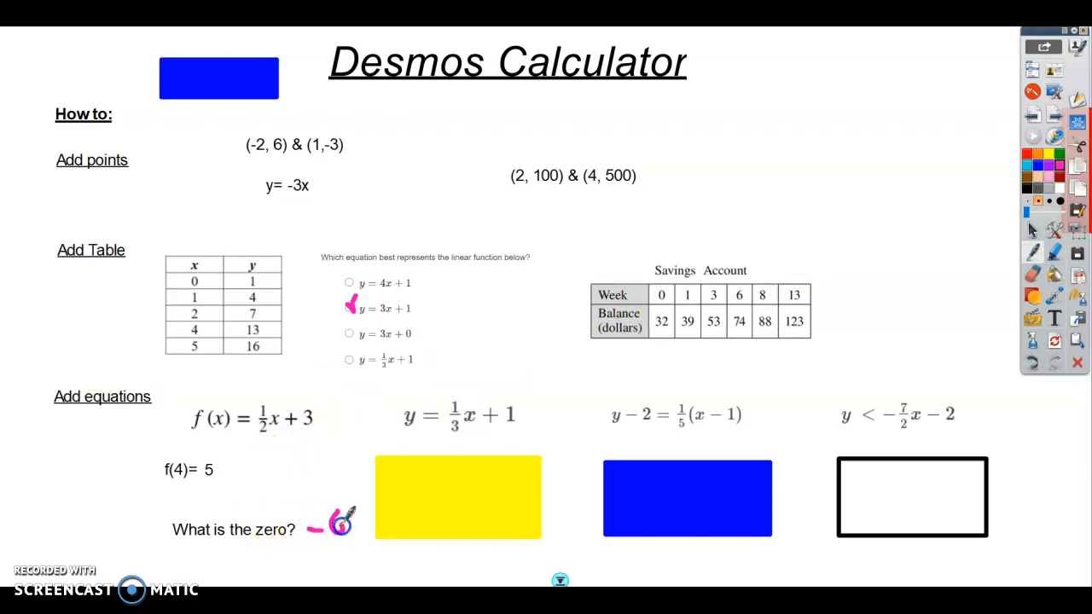
drag(202, 550, 218, 566)
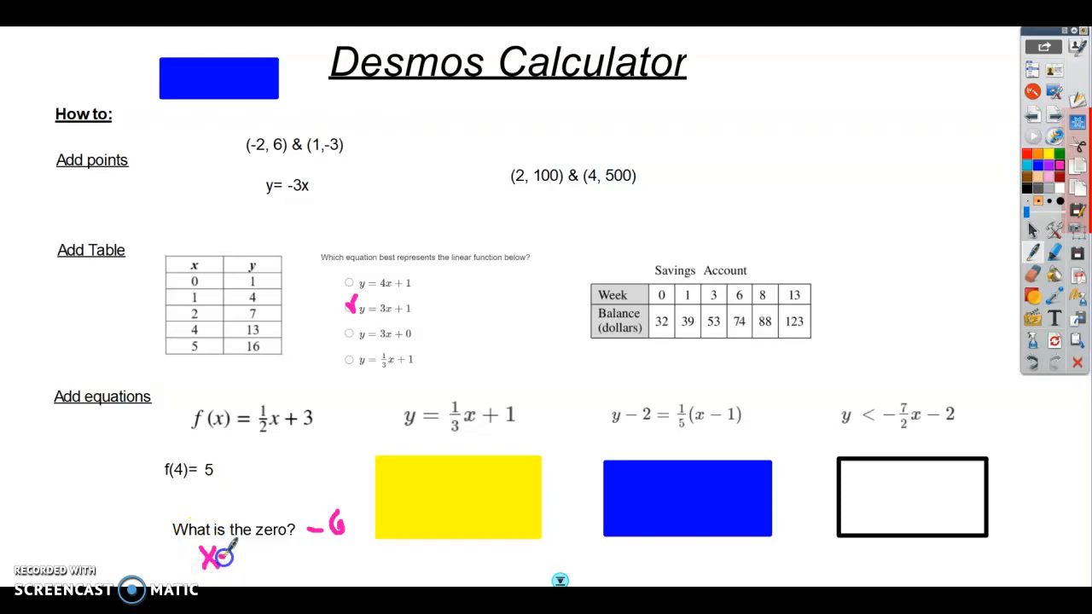
drag(246, 552, 278, 563)
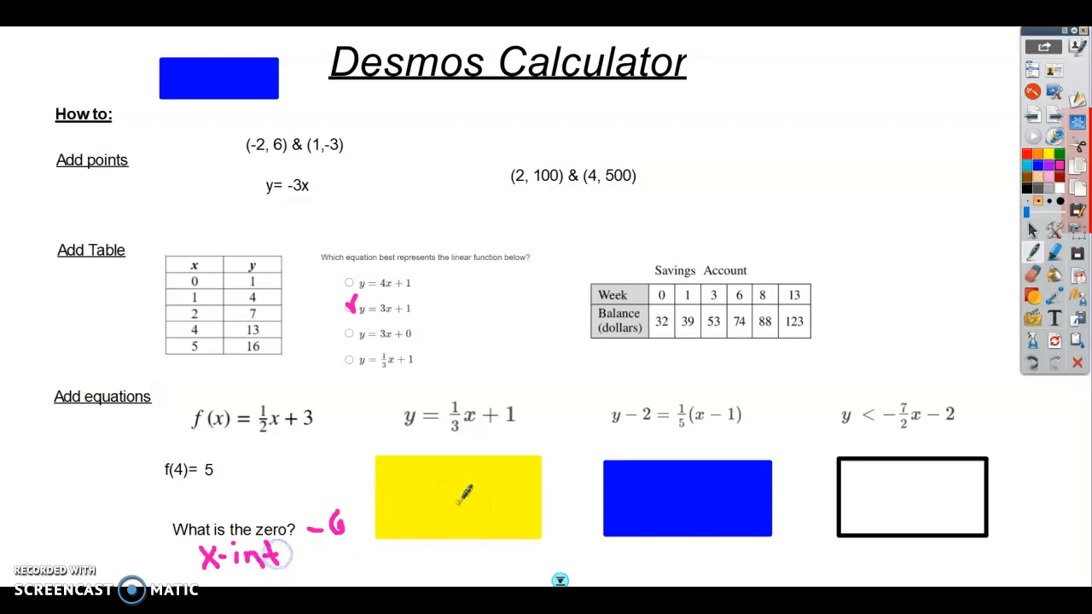
click(1032, 231)
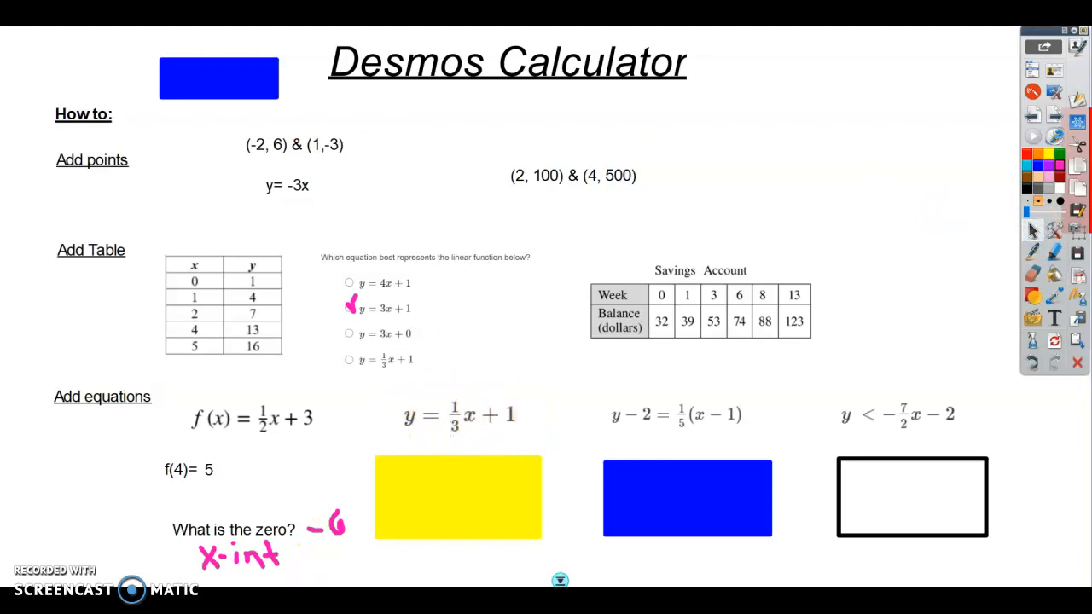
- Return to the calculator and delete the f(4) expression, the function's table and the equation f(x) = 1/2x + 3
click(773, 565)
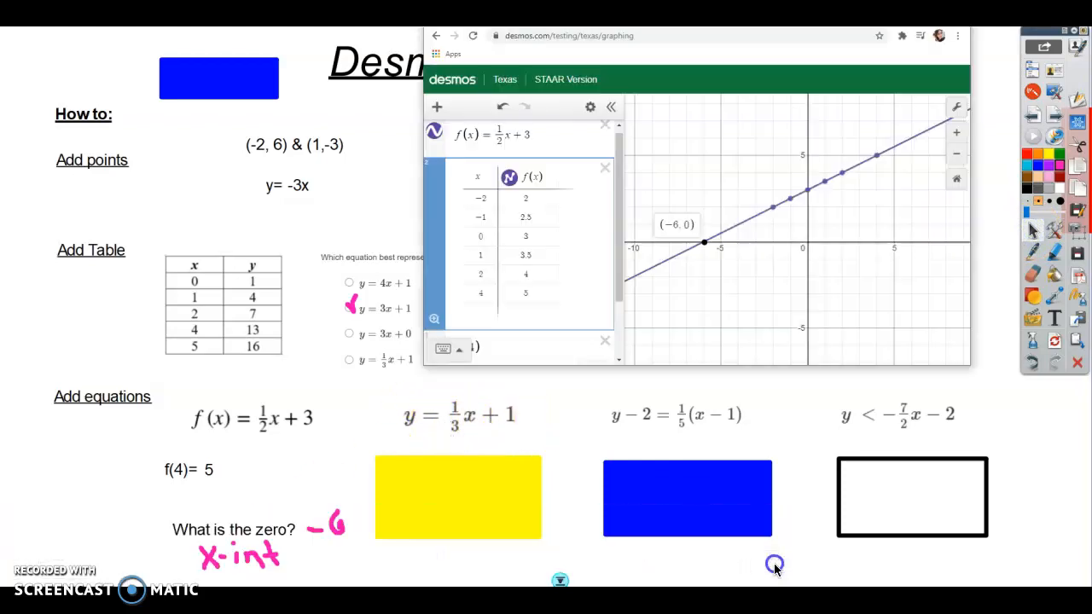
click(621, 261)
drag(621, 261, 622, 295)
click(603, 290)
drag(621, 207, 621, 161)
click(605, 174)
click(606, 130)
- Graph y = 1/3x + 1 and show the coordinates of its x-intercept and y-intercept
click(530, 134)
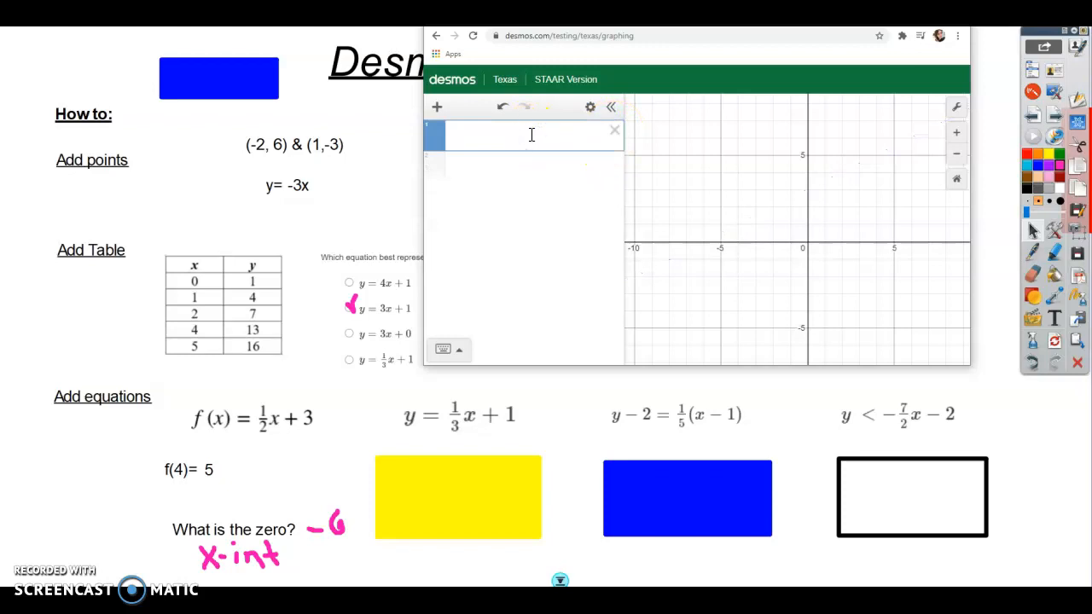
text(y = 1/3)
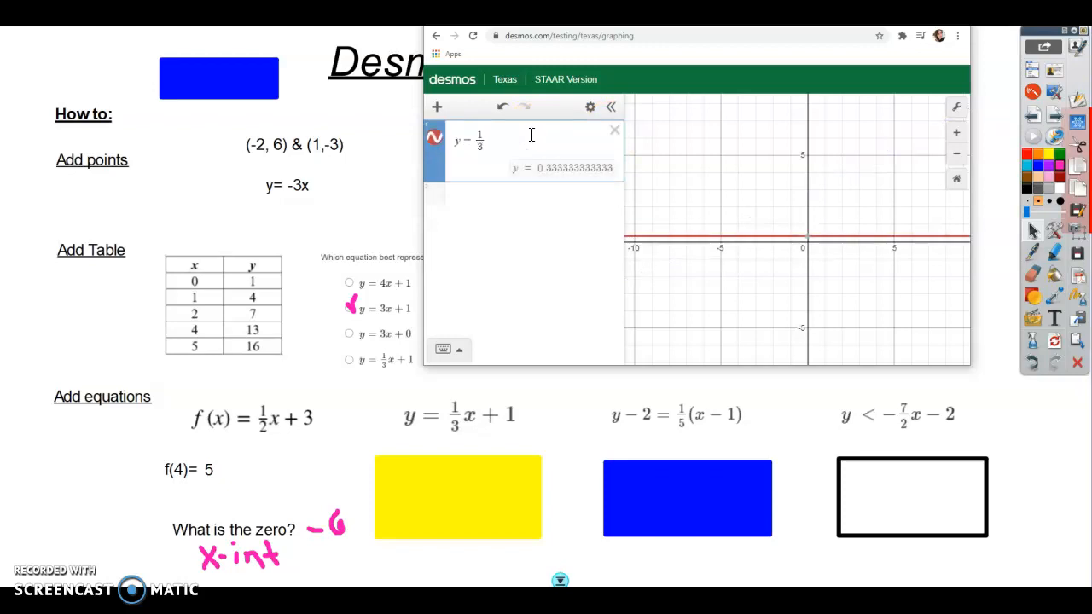
text(x + 1)
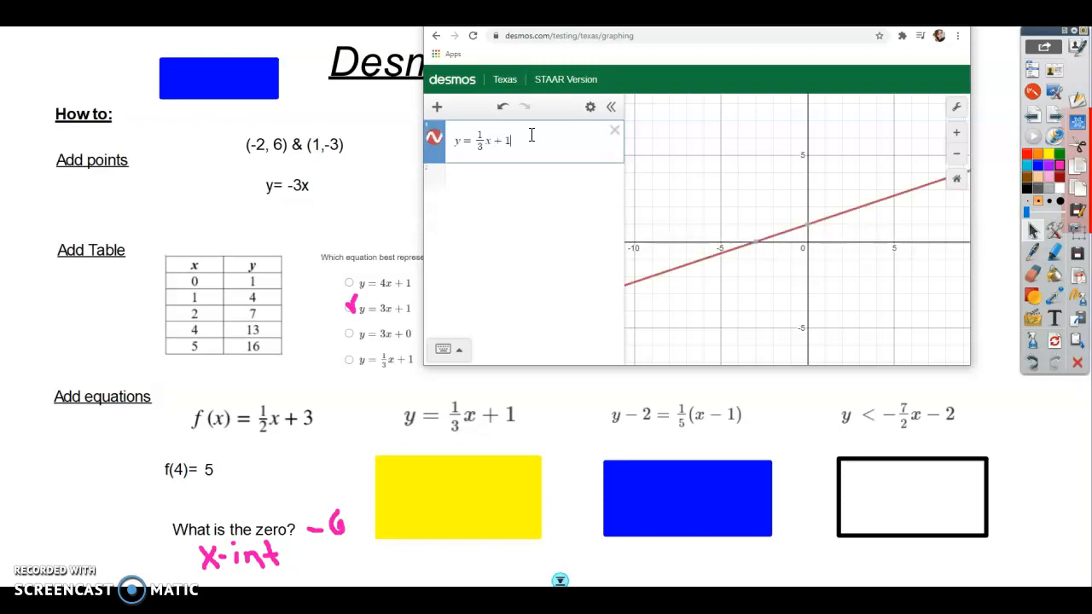
click(756, 242)
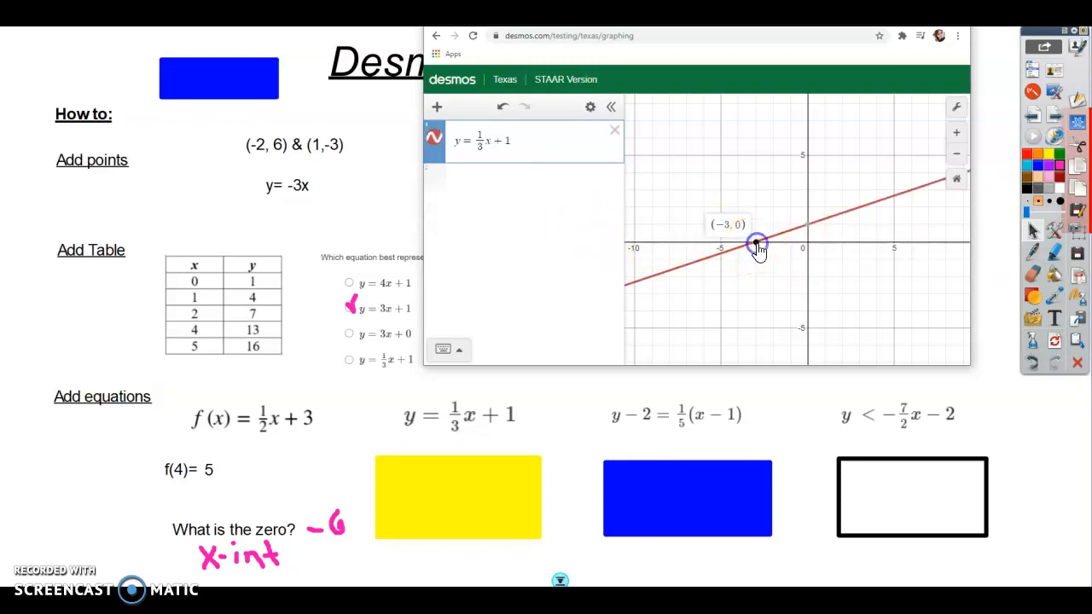
click(808, 226)
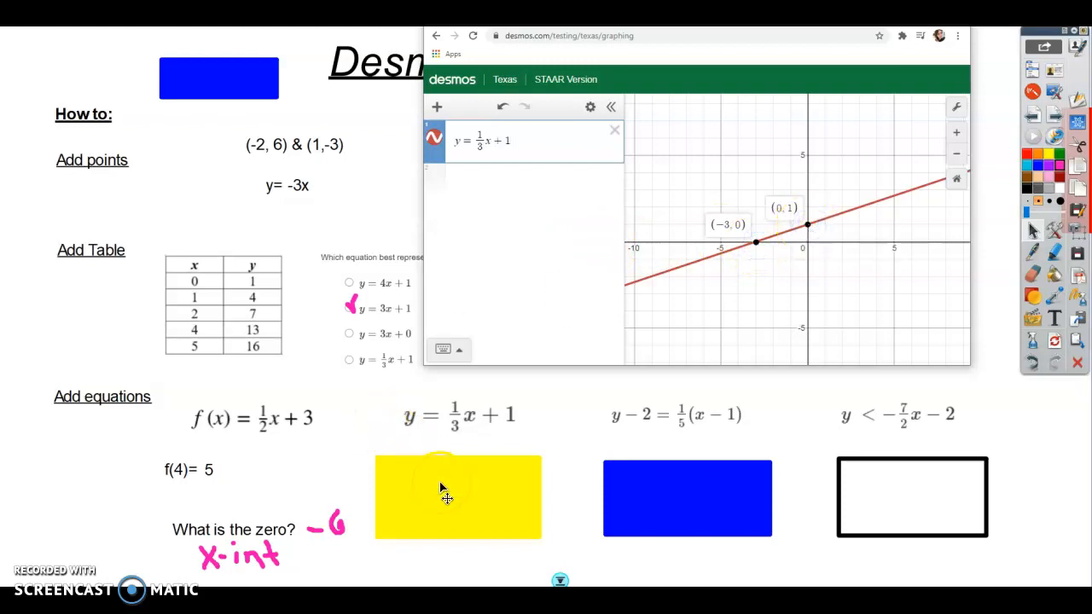
- Uncover the Slope and y-int prompts under y = 1/3x + 1 and leave only the y-intercept labelled on the graph
drag(453, 503, 1091, 478)
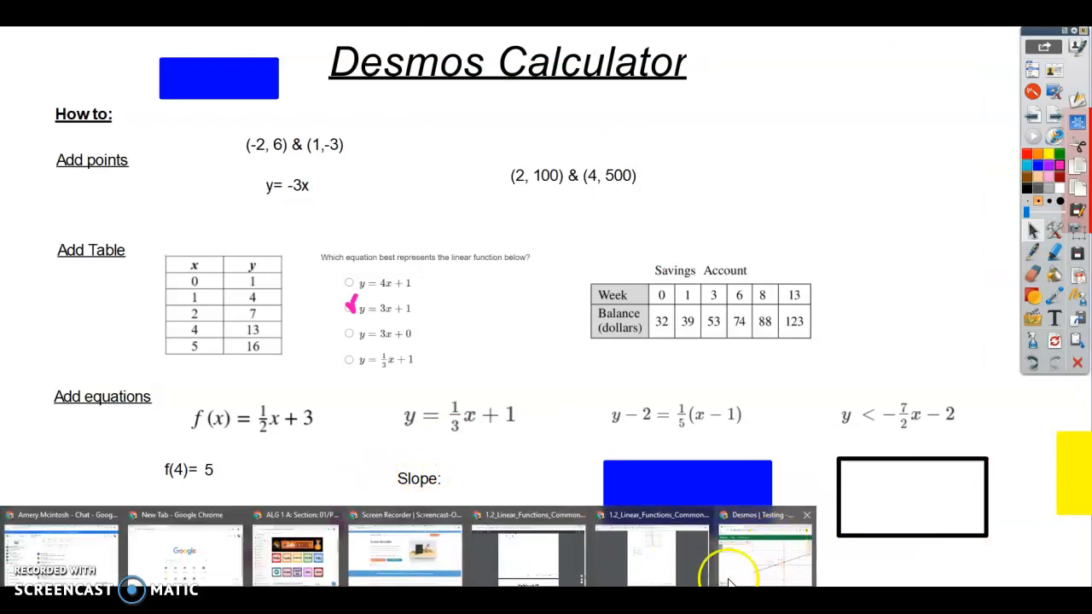
click(746, 567)
click(755, 243)
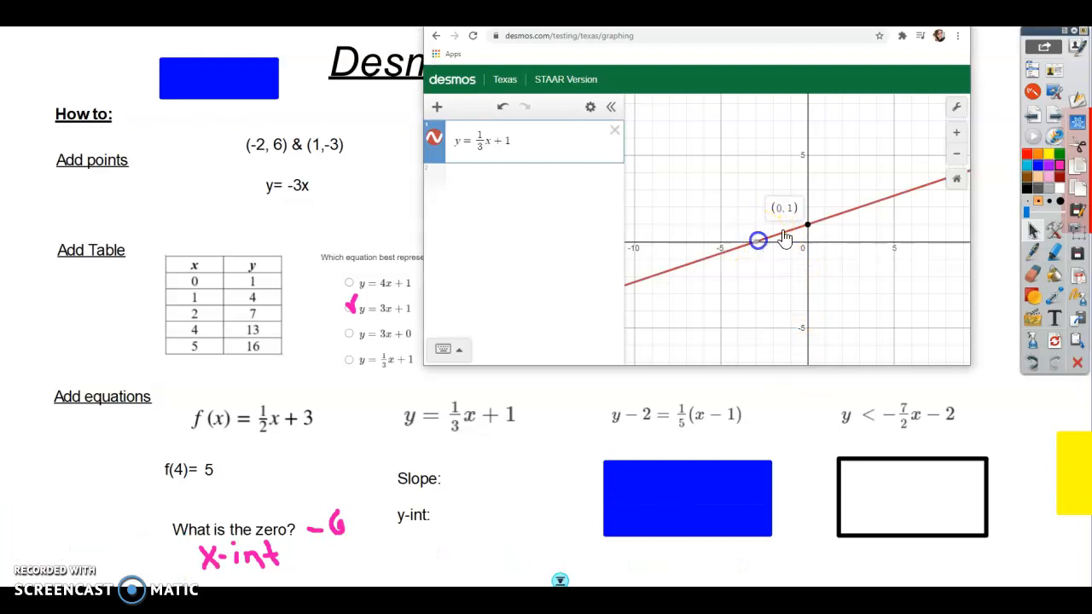
- Handwrite 1 in pink beside the y-int prompt and underline the +1 in y = 1/3x + 1 on the board
click(806, 226)
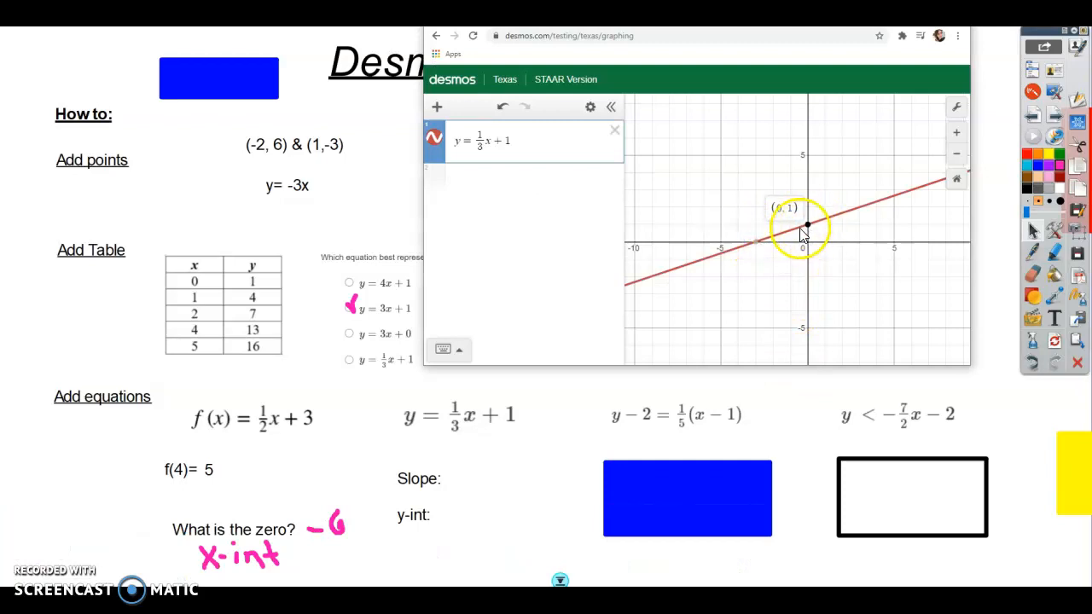
click(1031, 252)
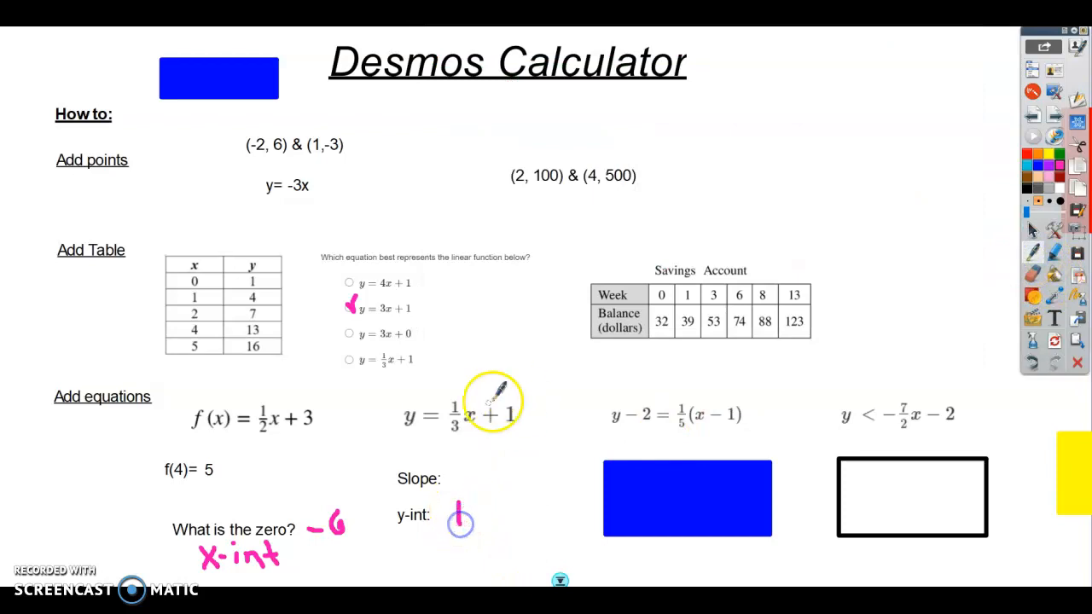
drag(486, 431, 522, 432)
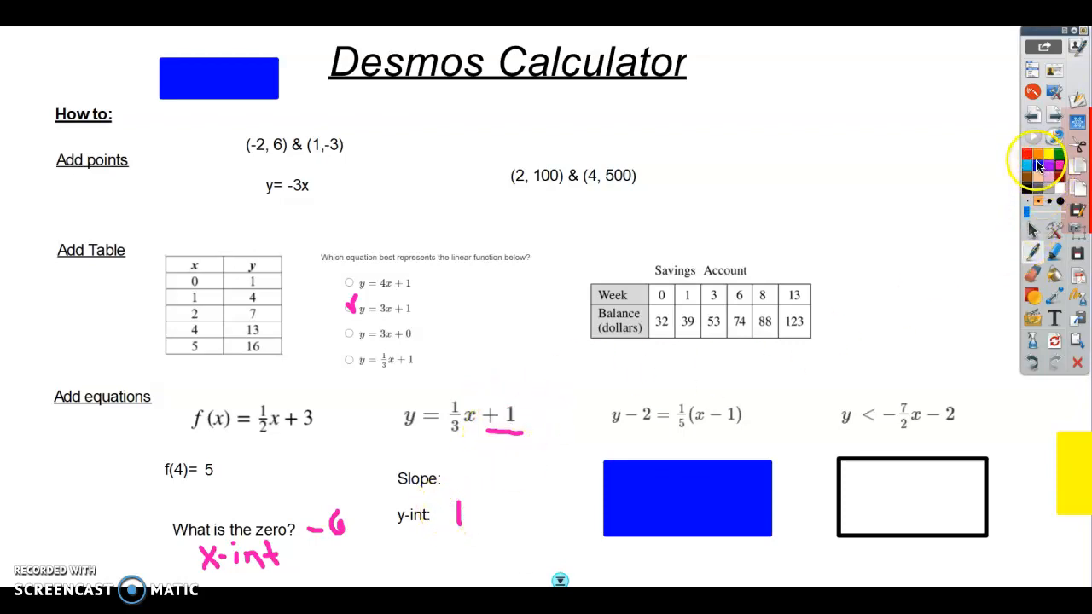
- Box the 1/3 in y = 1/3x + 1 in blue and handwrite 1/3 beside the Slope prompt
drag(460, 393, 442, 397)
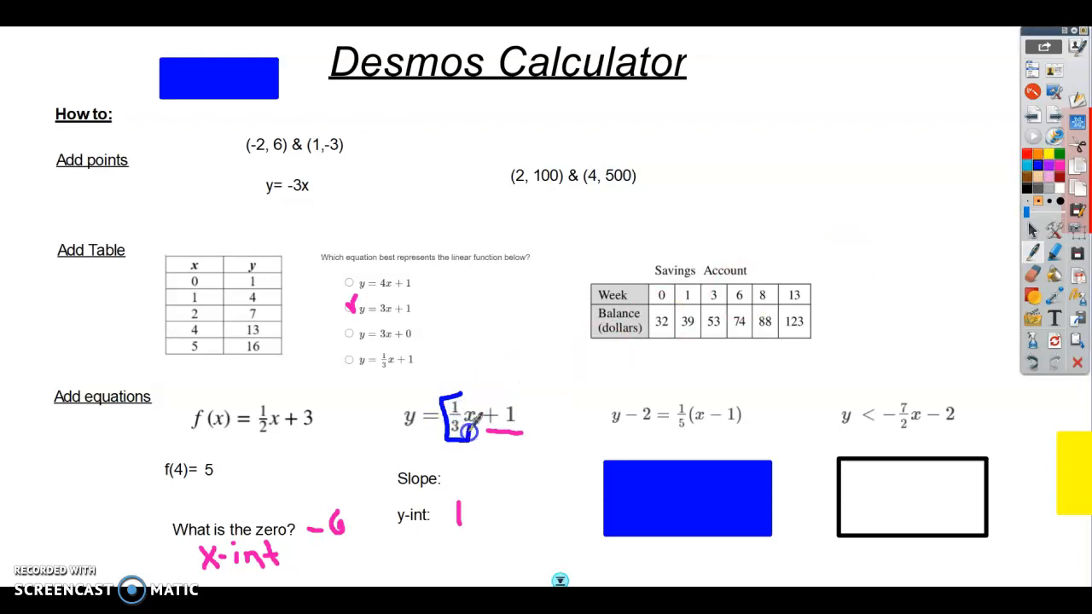
drag(458, 460, 461, 469)
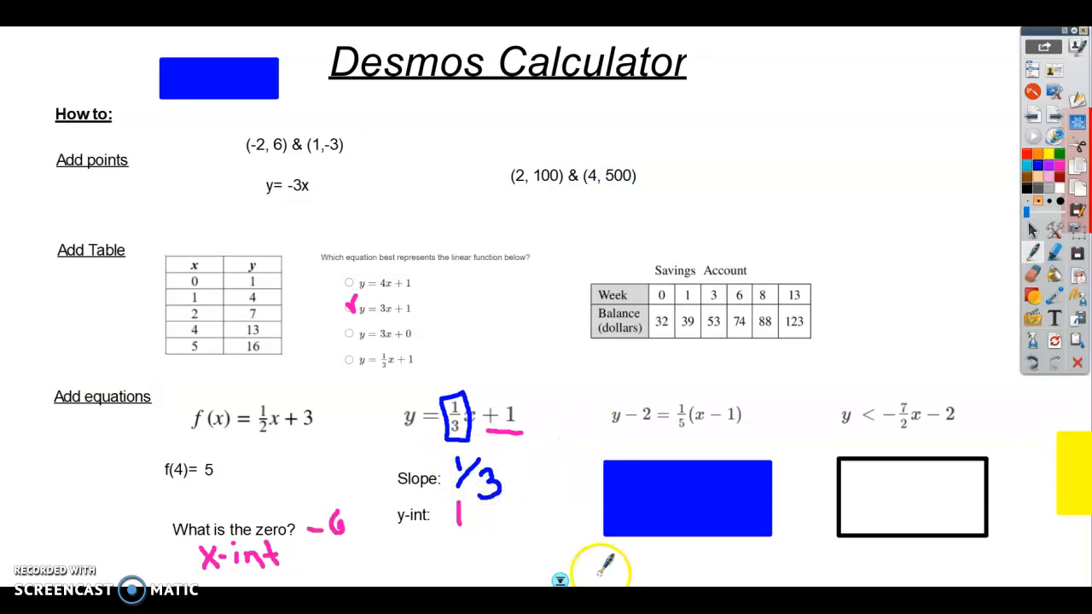
click(1032, 231)
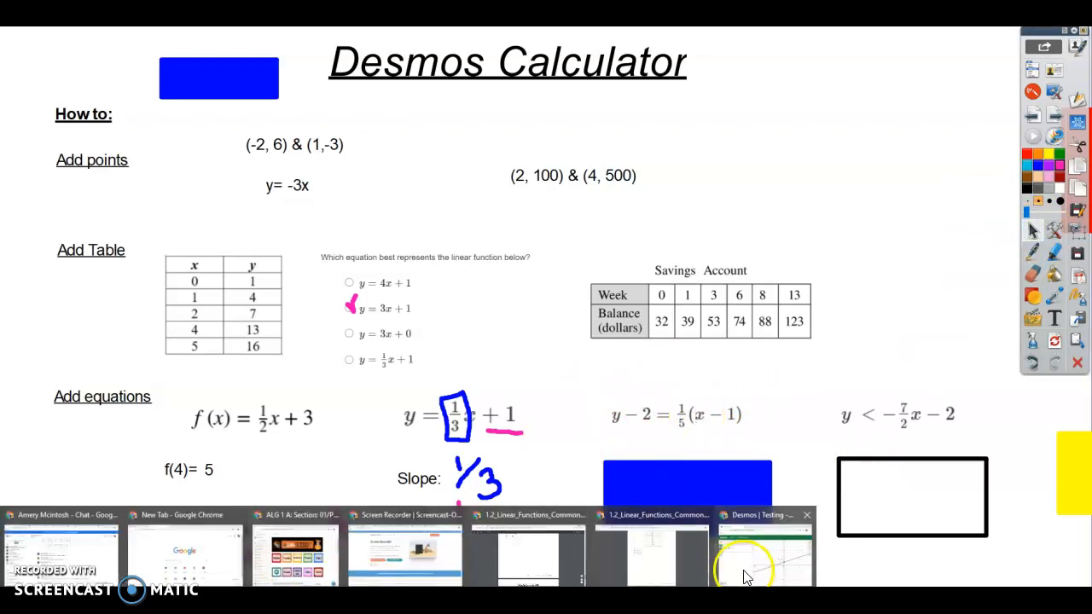
- Return to the Desmos calculator and replace the equation y = 1/3x + 1 with y - 2 = 1/5(x - 1)
click(759, 567)
click(614, 130)
click(528, 138)
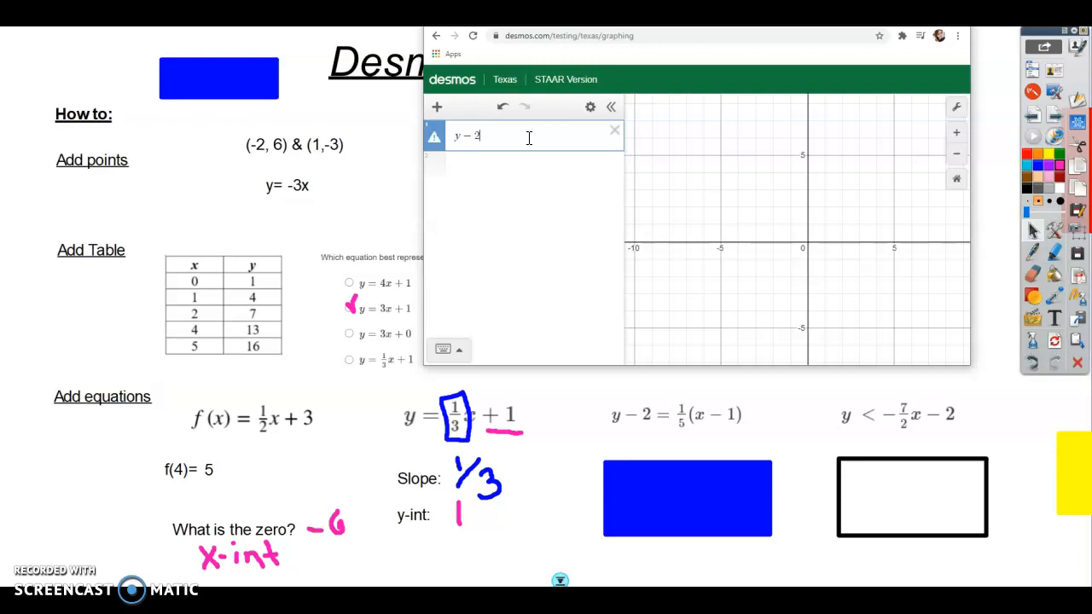
text(y-2=1/)
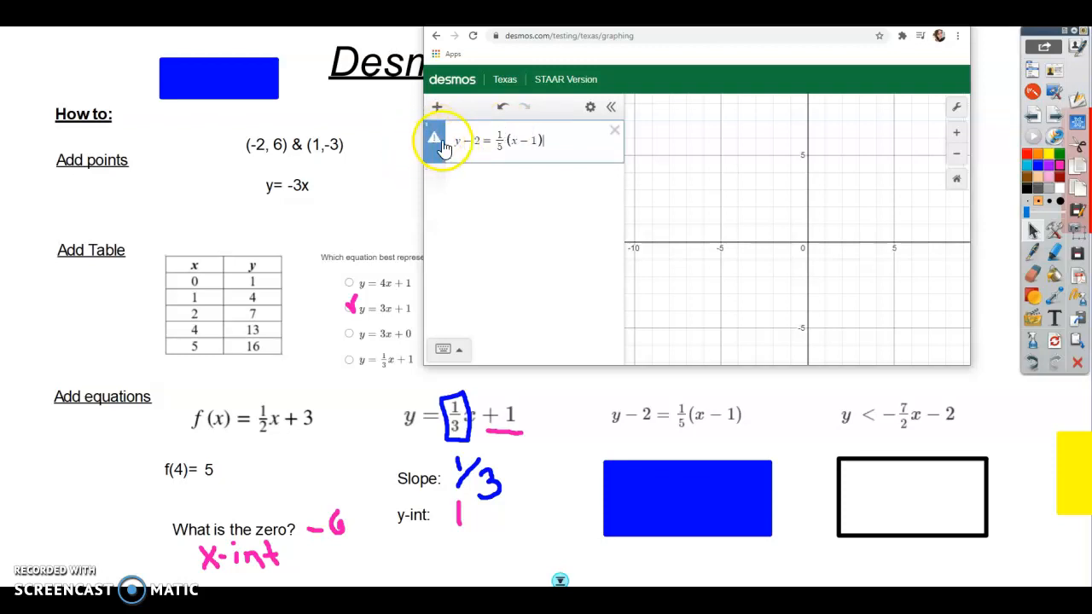
mouse_move(433, 151)
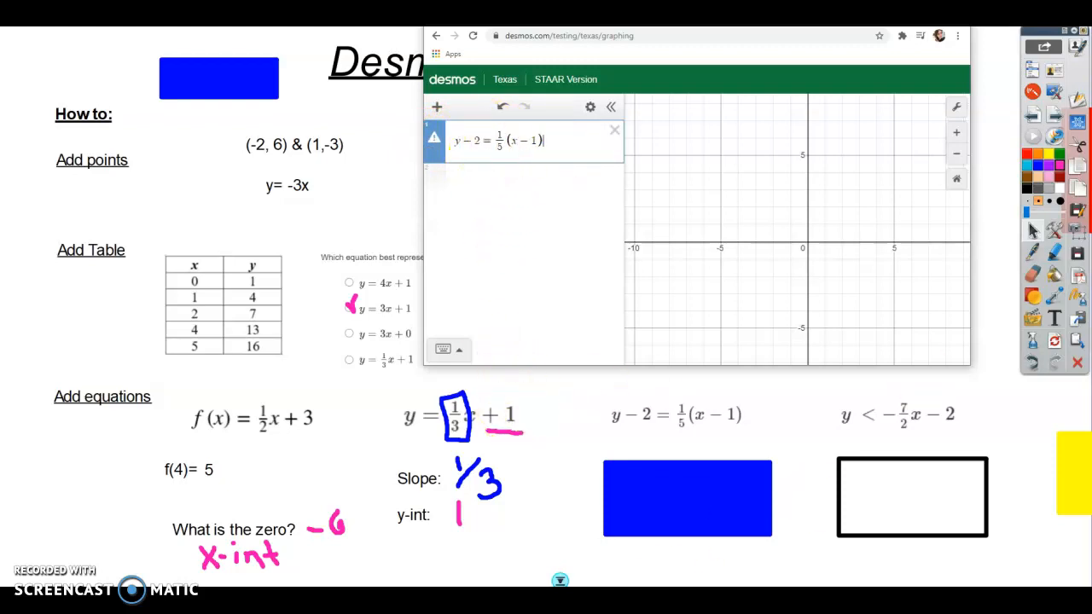
- On the board's y - 2 = 1/5(x - 1), draw a blue line through the equals sign and a pink circle around -2 with an arrow past (x - 1)
click(1032, 252)
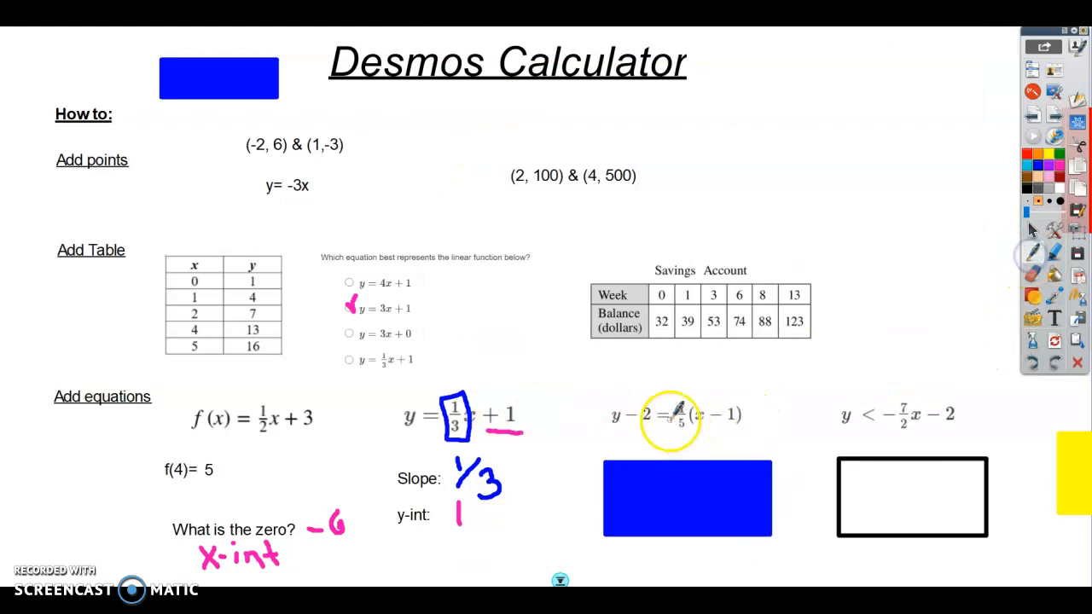
drag(660, 396, 662, 424)
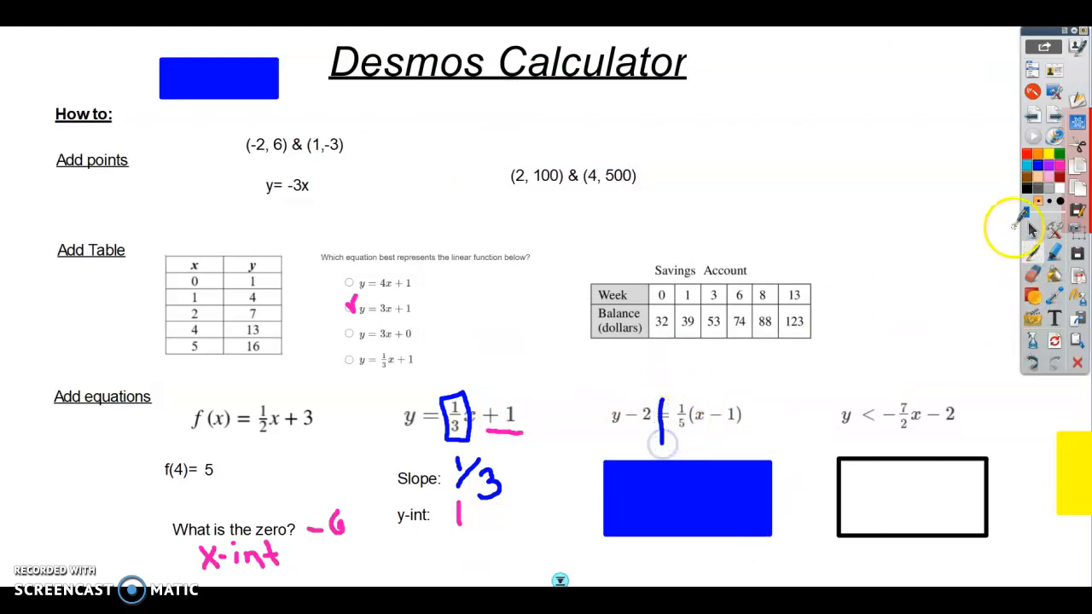
click(1059, 168)
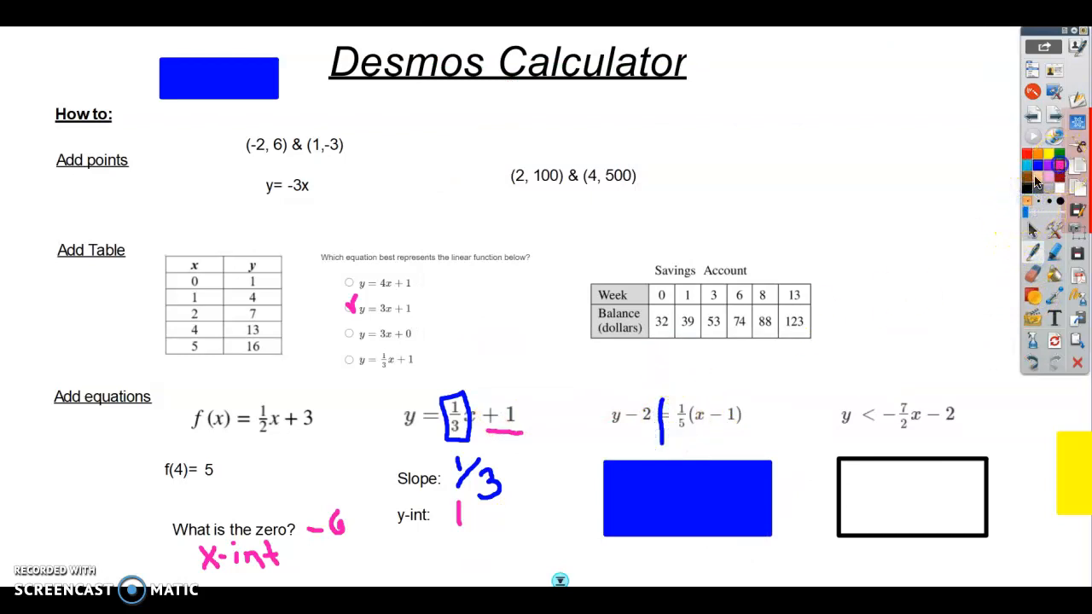
drag(653, 401, 623, 411)
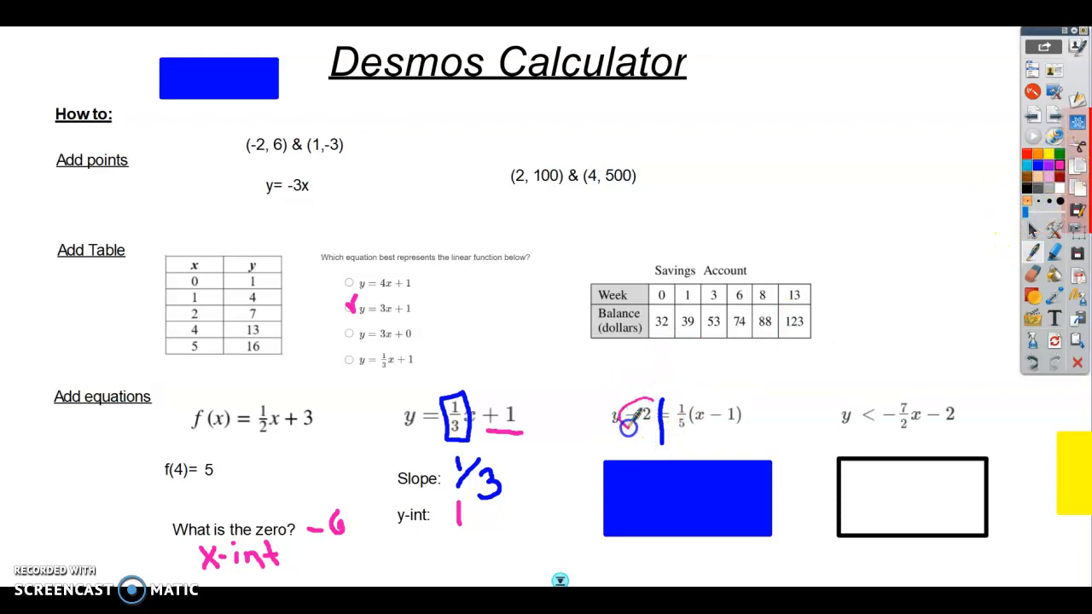
mouse_move(657, 391)
mouse_down()
mouse_move(721, 381)
mouse_move(752, 407)
mouse_move(758, 399)
mouse_up()
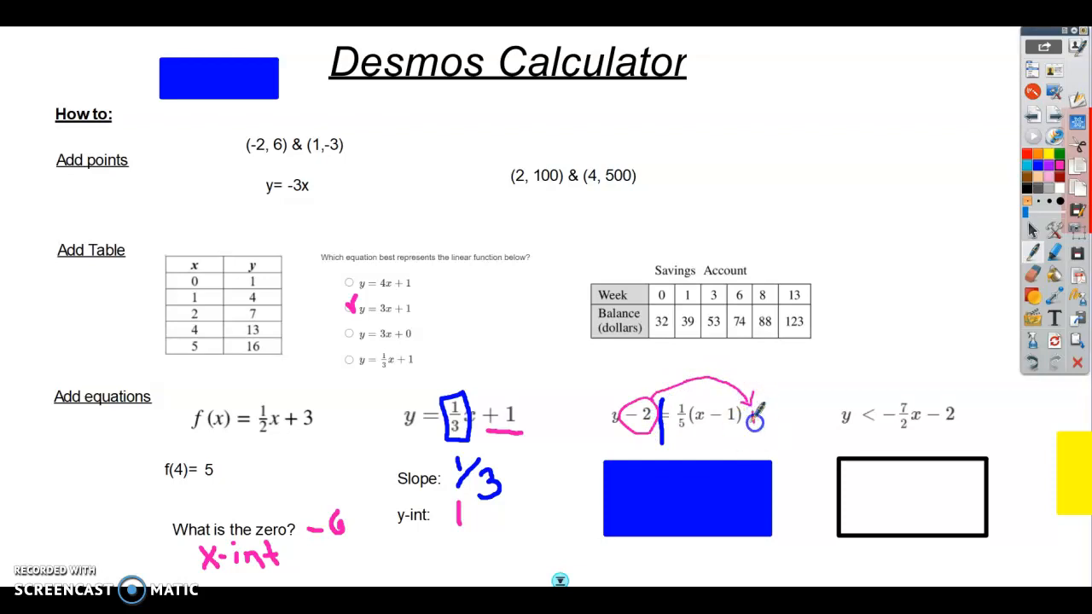